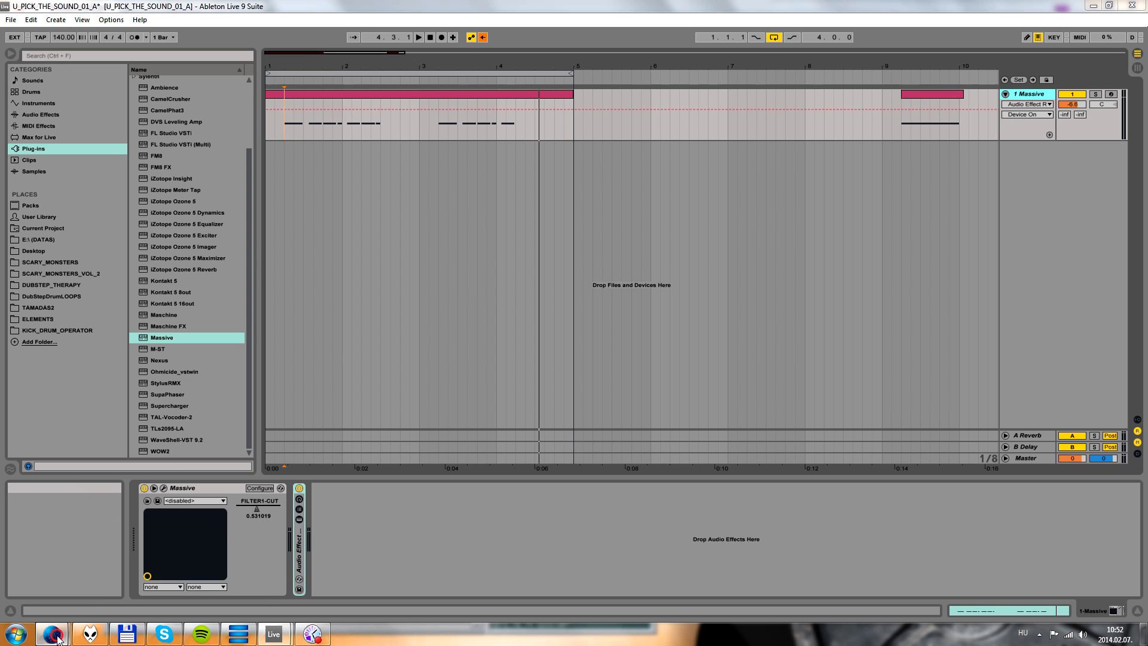
Step: Switch to the browser and read the viewer comments under the "Tutorial request, you pick the sound!" video
left_click(161, 553)
scroll(142, 281, "up", 1)
scroll(141, 281, "up", 10)
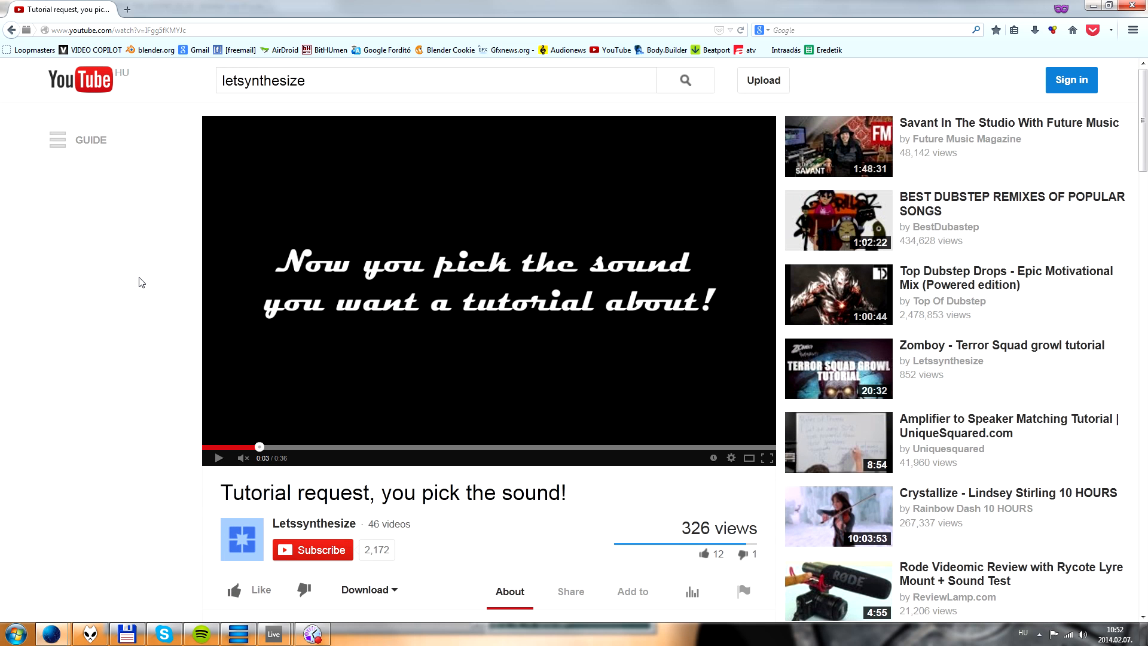
scroll(142, 282, "down", 9)
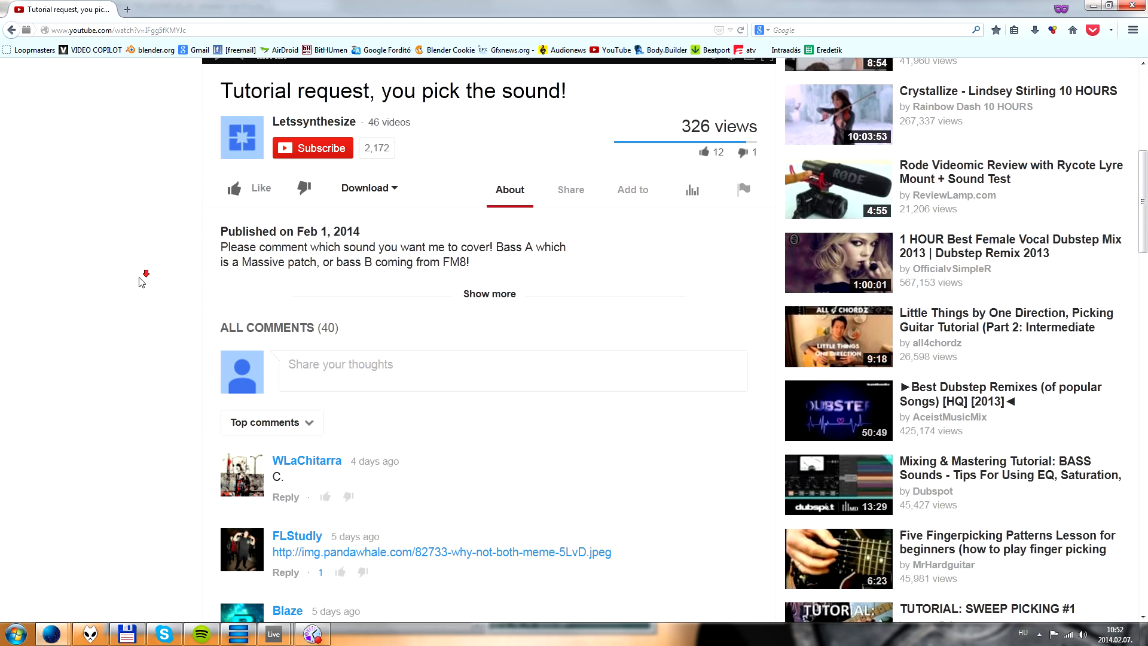
scroll(142, 283, "down", 1)
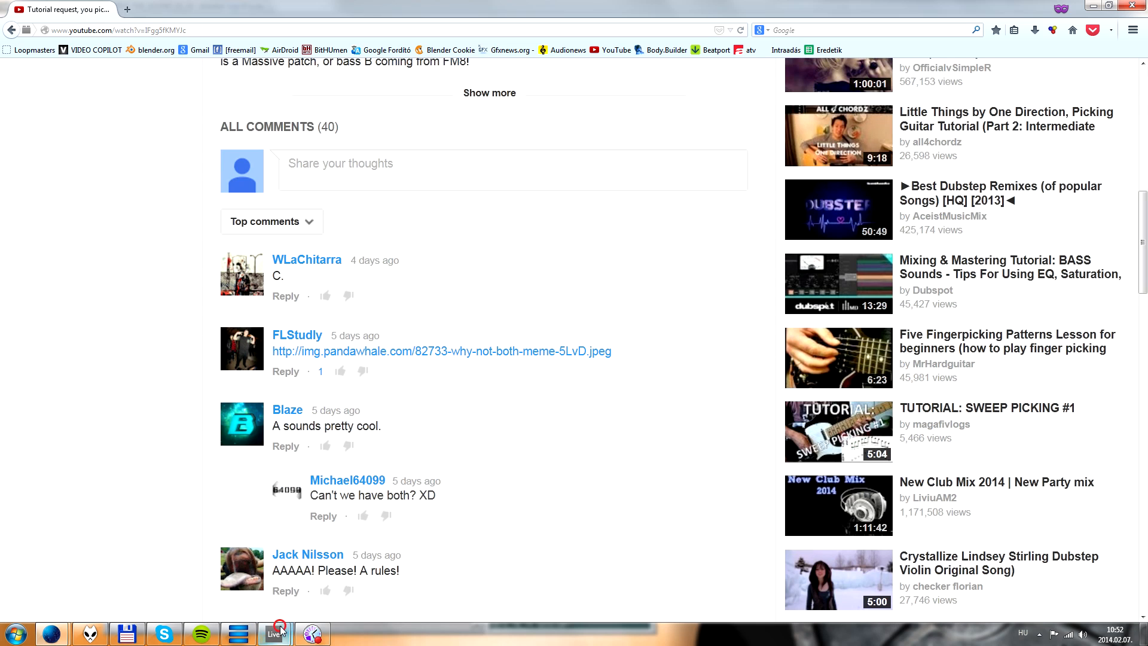
Step: Switch back to Ableton Live and play the looped clip on the Massive track to hear the reference sound
mouse_move(281, 631)
left_click(246, 568)
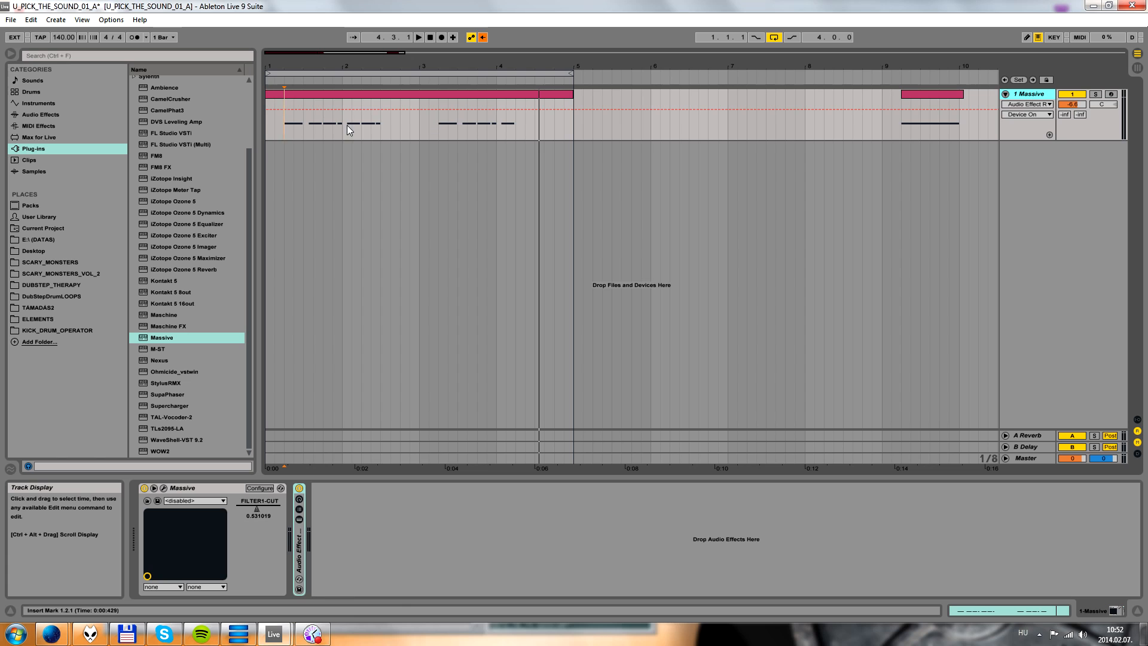
key("space")
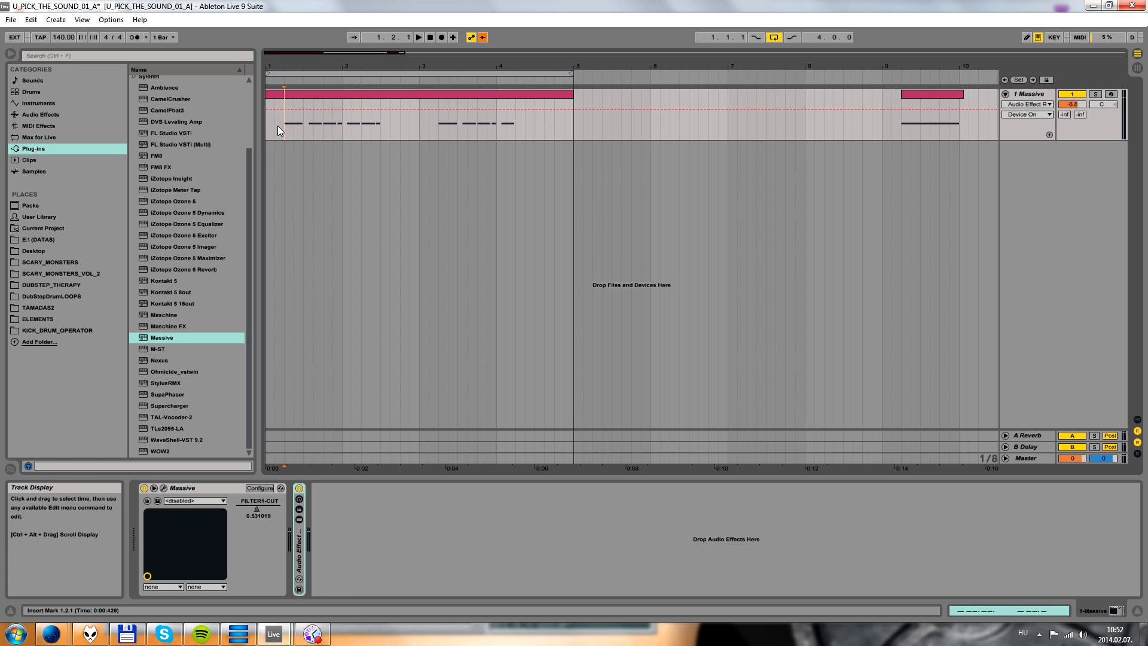
key("space")
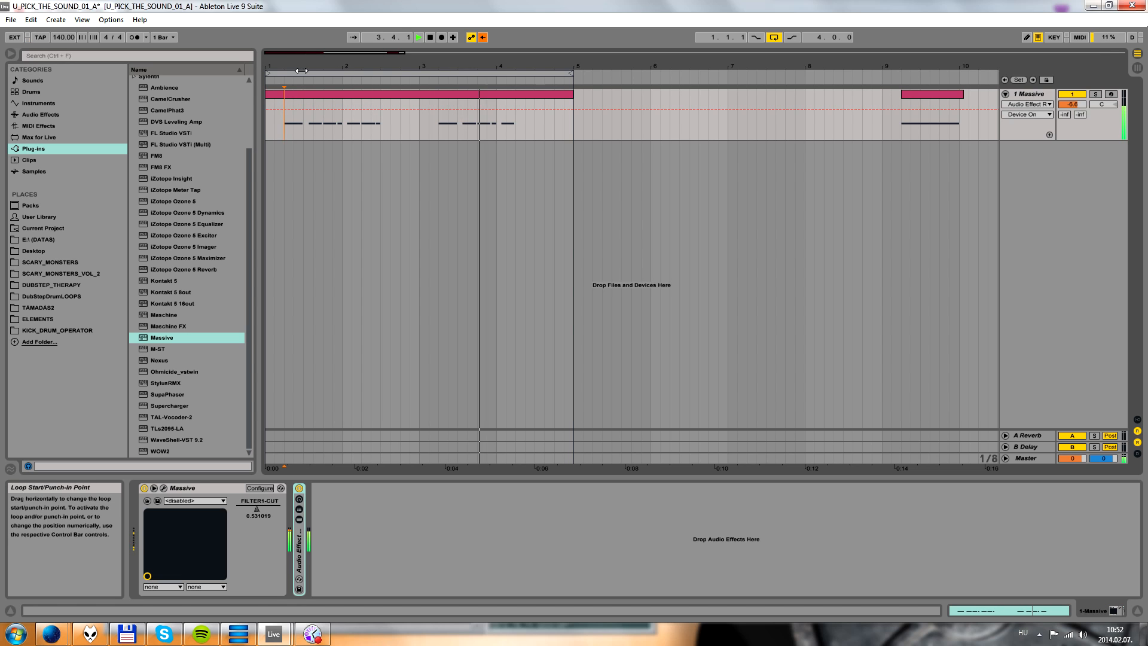
left_click_drag(343, 70, 261, 69)
key("space")
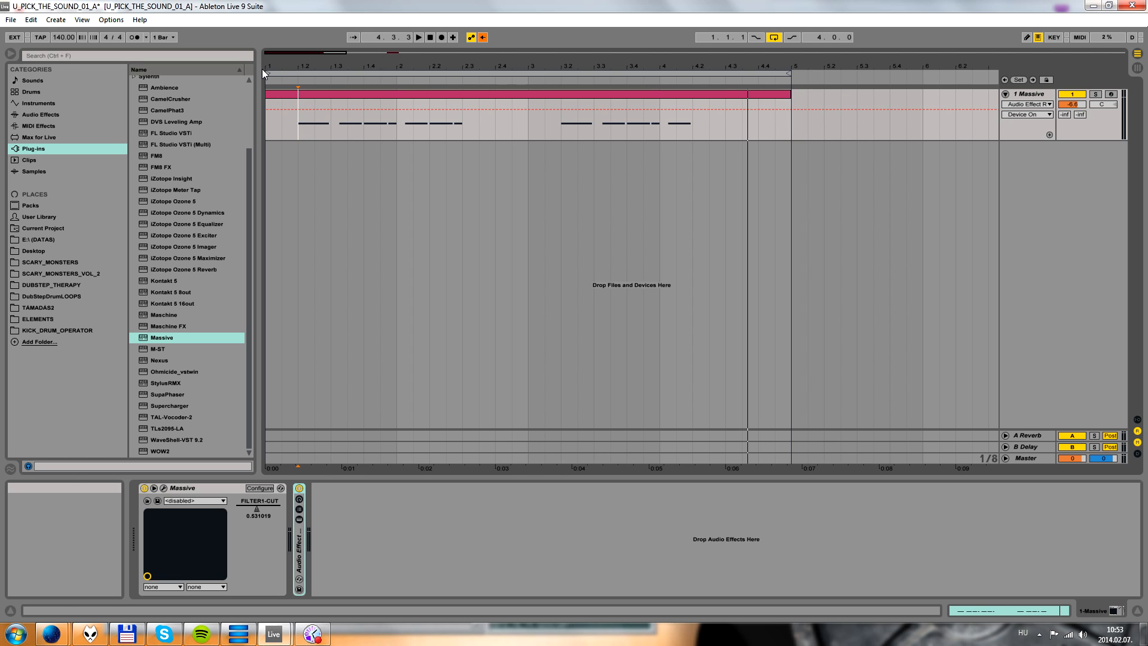
Step: Add a second Massive instrument on a new MIDI track and initialise it with a new sound
double_click(144, 339)
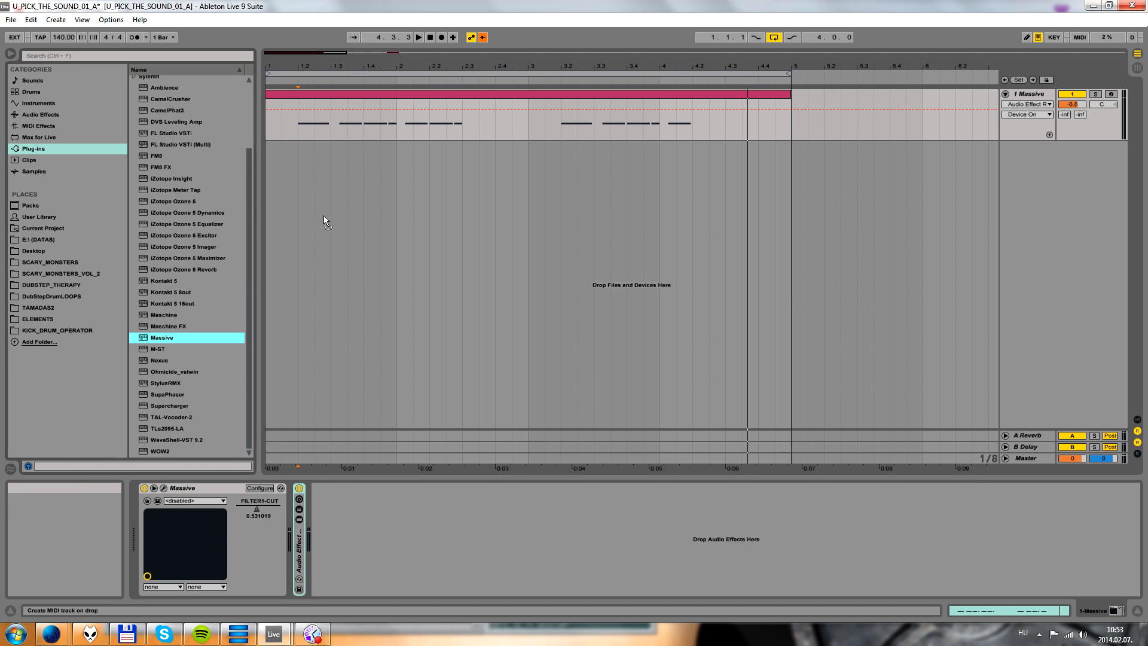
left_click(614, 171)
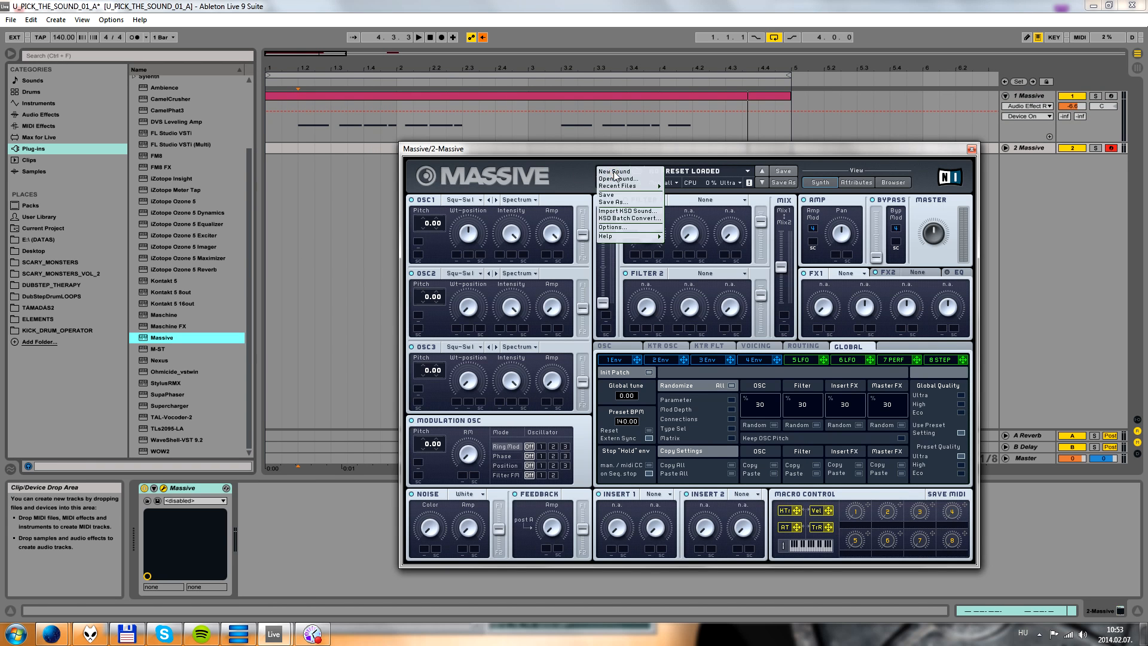
left_click(622, 171)
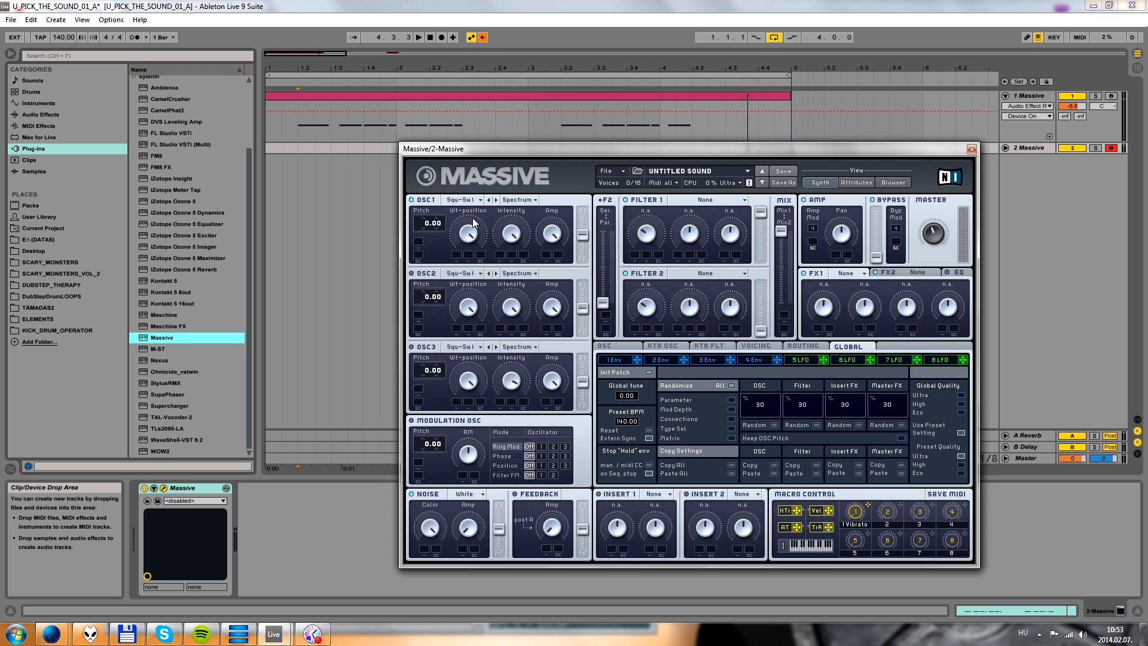
Step: Turn off oscillator 1 and load the Chrome wavetable into oscillator 2
left_click(411, 200)
left_click(410, 274)
left_click(472, 274)
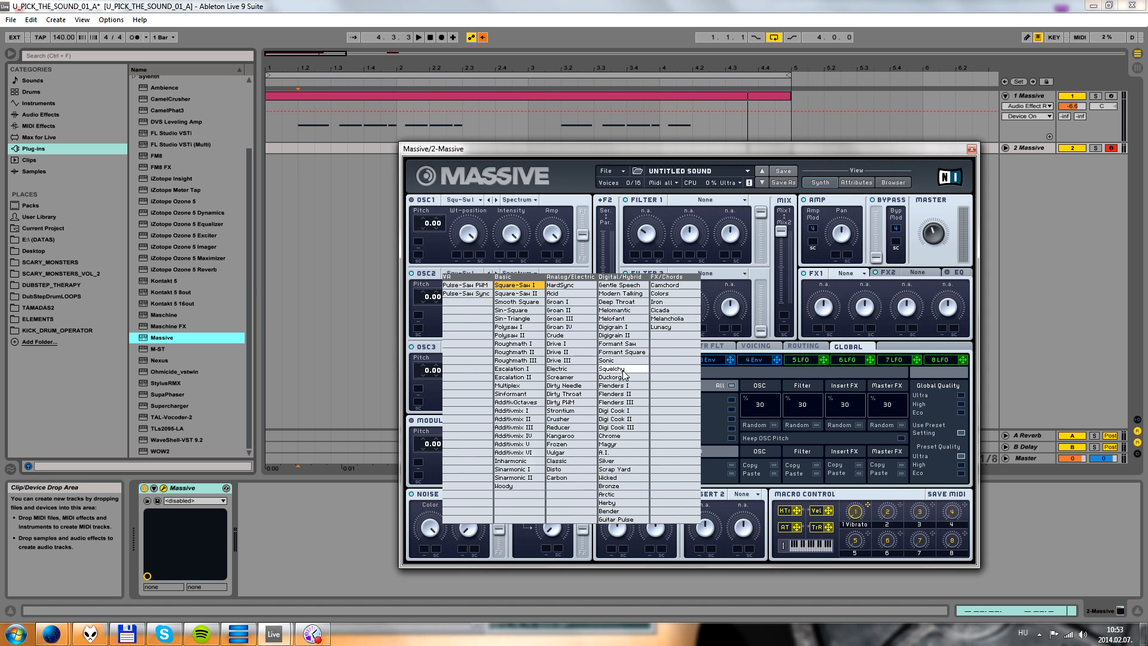
left_click(622, 435)
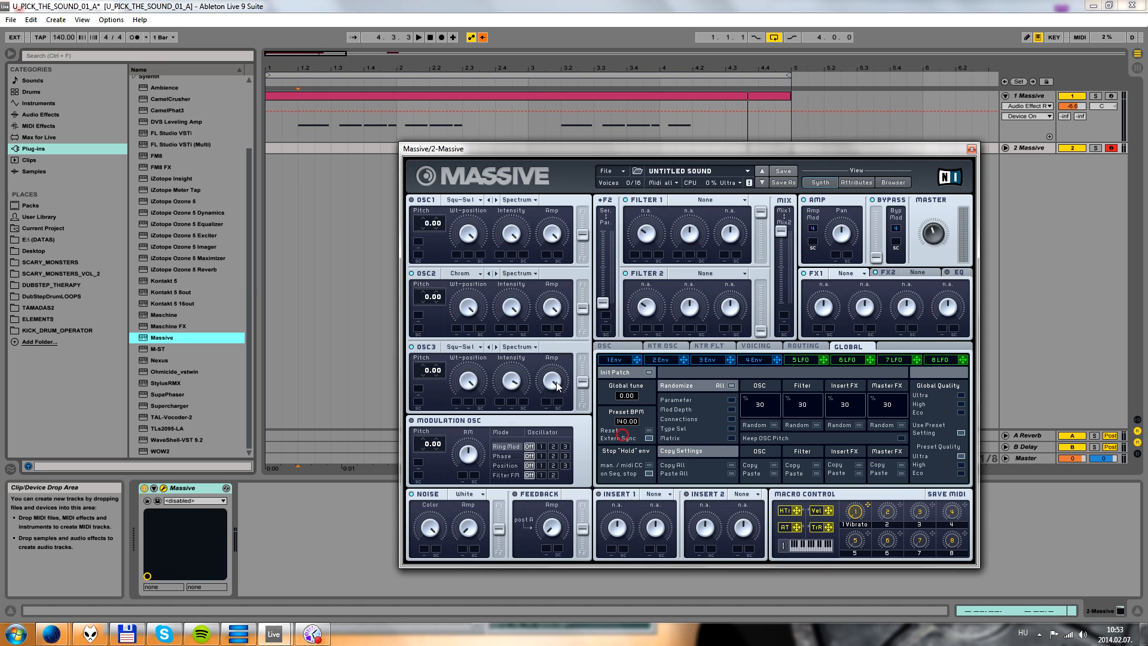
Step: Load the Strontium wavetable into OSC3, and lower OSC2's wavetable position with its mode set to Bend -/+
left_click(476, 346)
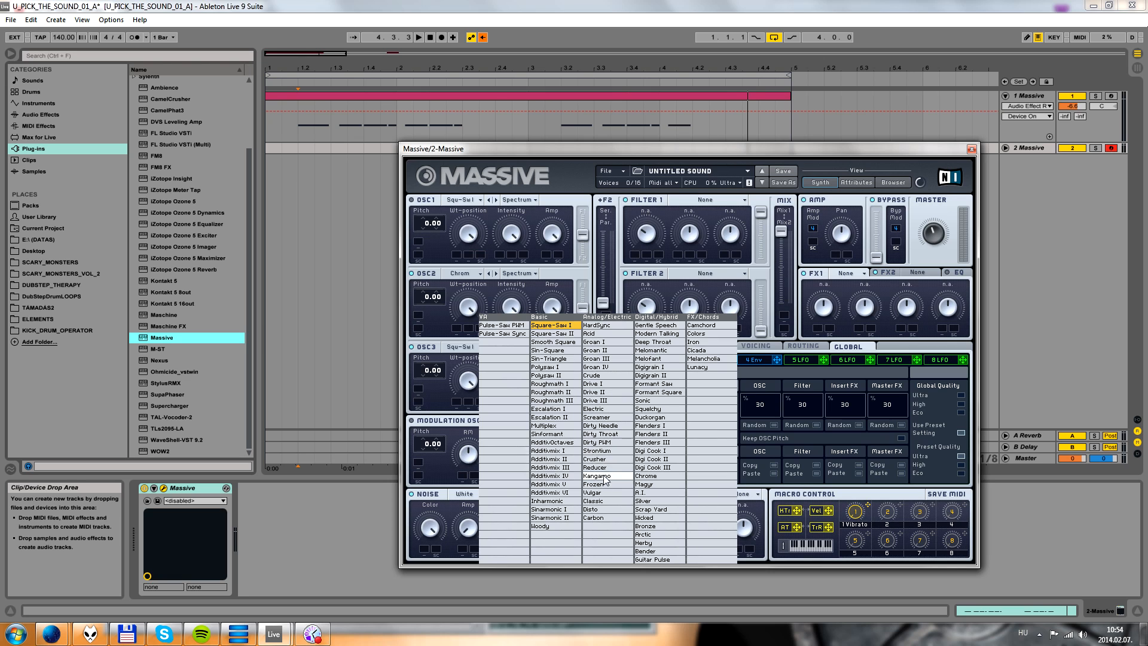
left_click(600, 452)
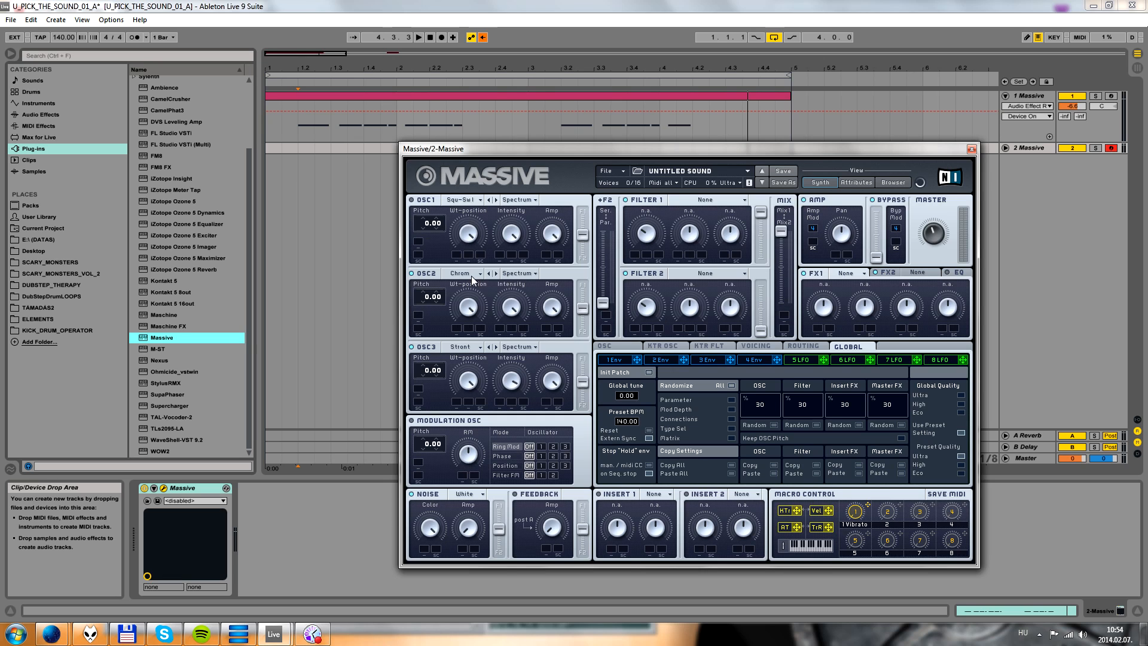
left_click_drag(469, 311, 475, 335)
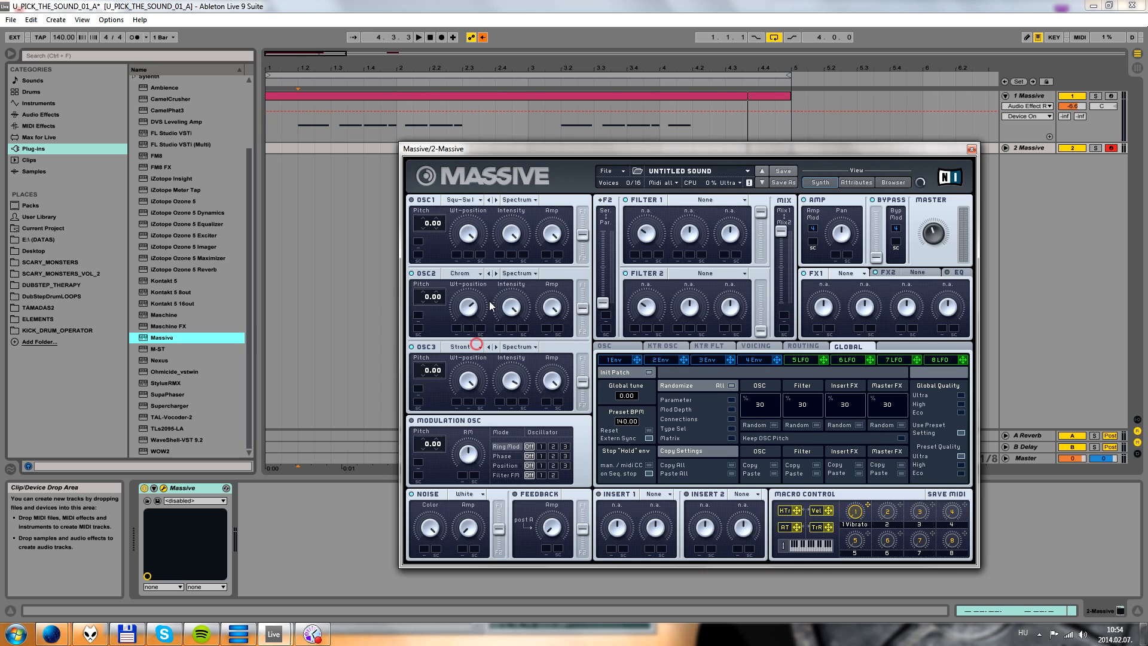
left_click(518, 273)
Step: Set the modulation oscillator's pitch to 36.00 and target oscillator 2 for Ring Mod, Phase and Filter FM, and oscillator 3 for Position
left_click(411, 420)
left_click_drag(433, 442, 539, 435)
left_click(555, 445)
left_click(554, 455)
left_click(566, 465)
left_click(552, 477)
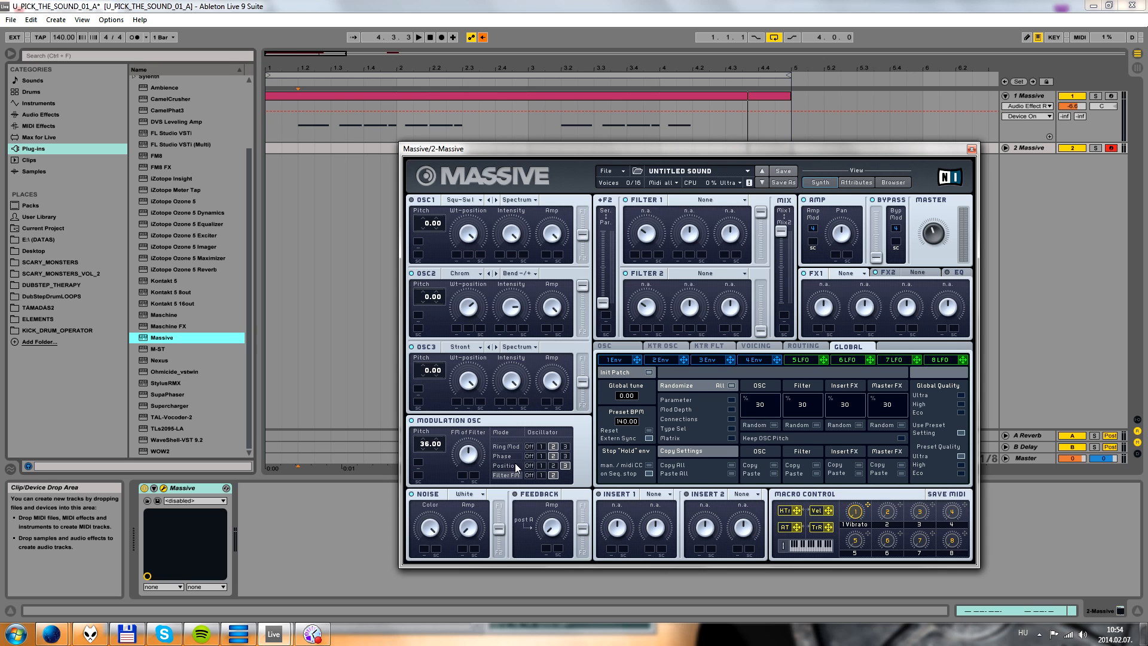
Step: Go through the modulation oscillator's Ring Mod, Phase, Position and Filter FM modes, ending on Filter FM
left_click(505, 447)
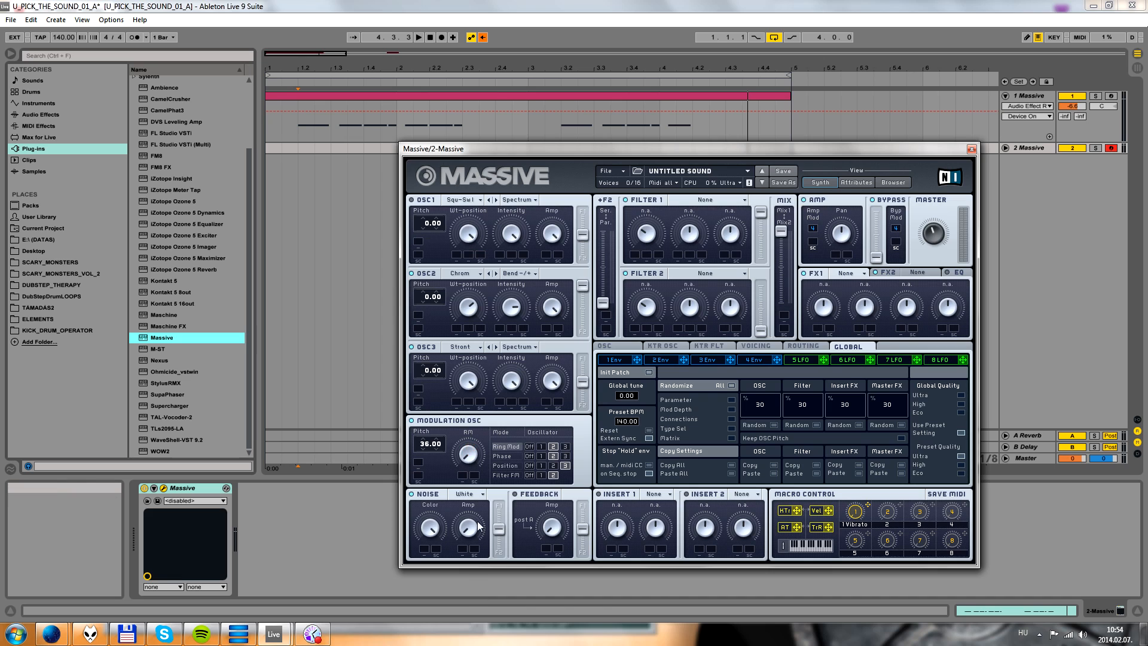
left_click(502, 456)
left_click(517, 466)
left_click(523, 475)
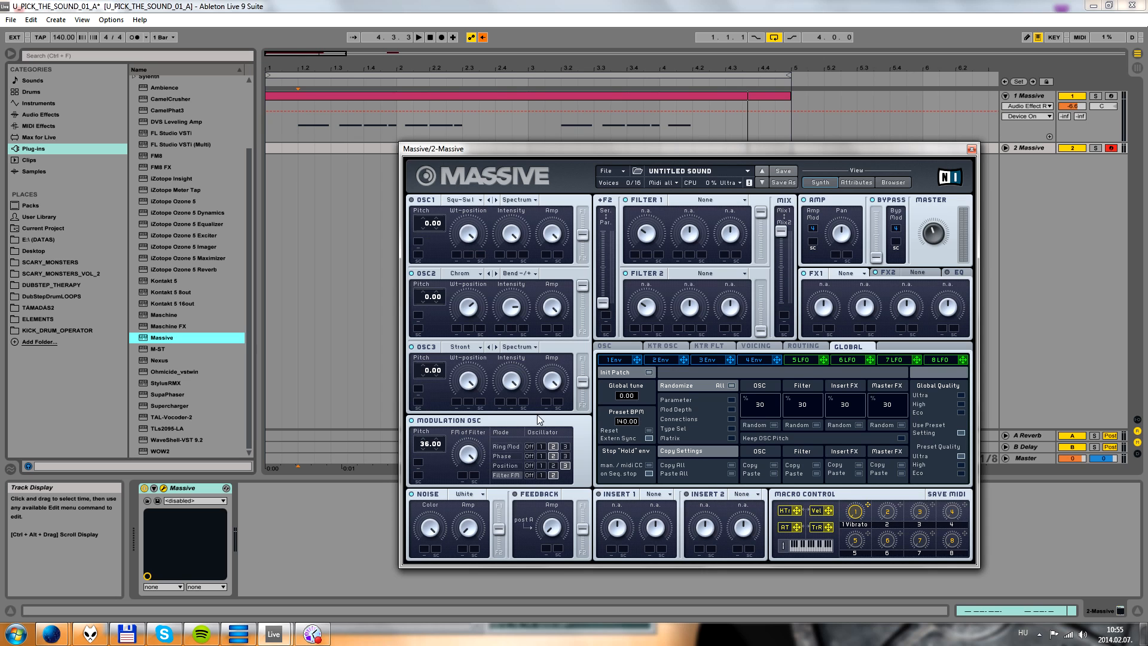
Step: Set the filter routing fully to serial and choose Double Notch as the Filter 1 type
left_click_drag(601, 303, 599, 121)
left_click(706, 200)
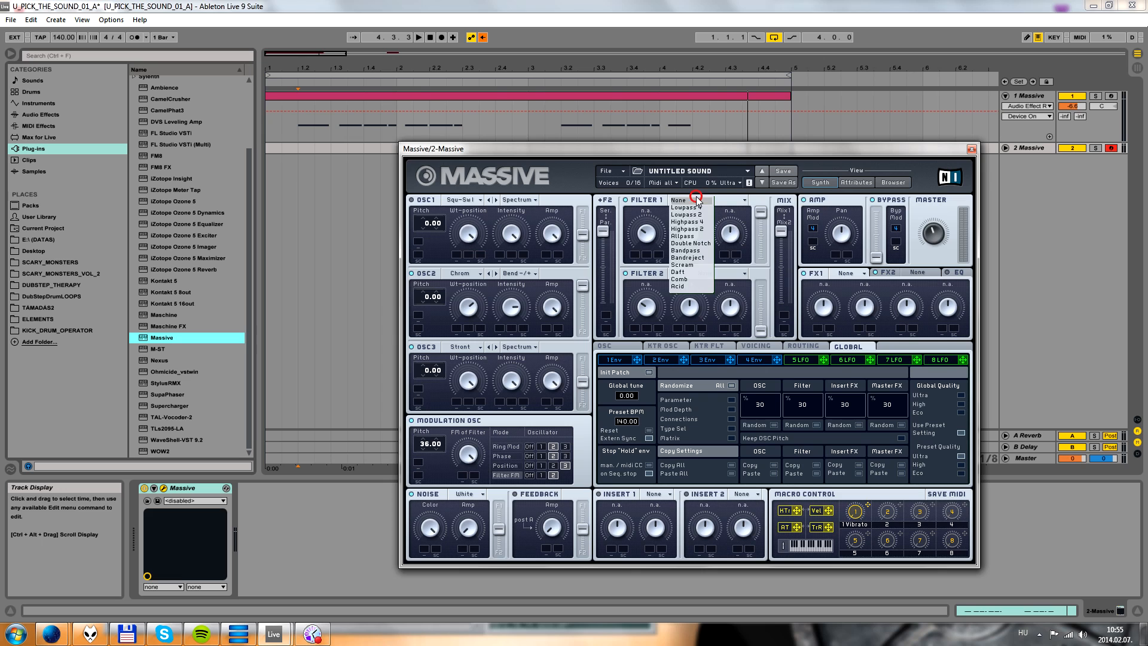
left_click(695, 243)
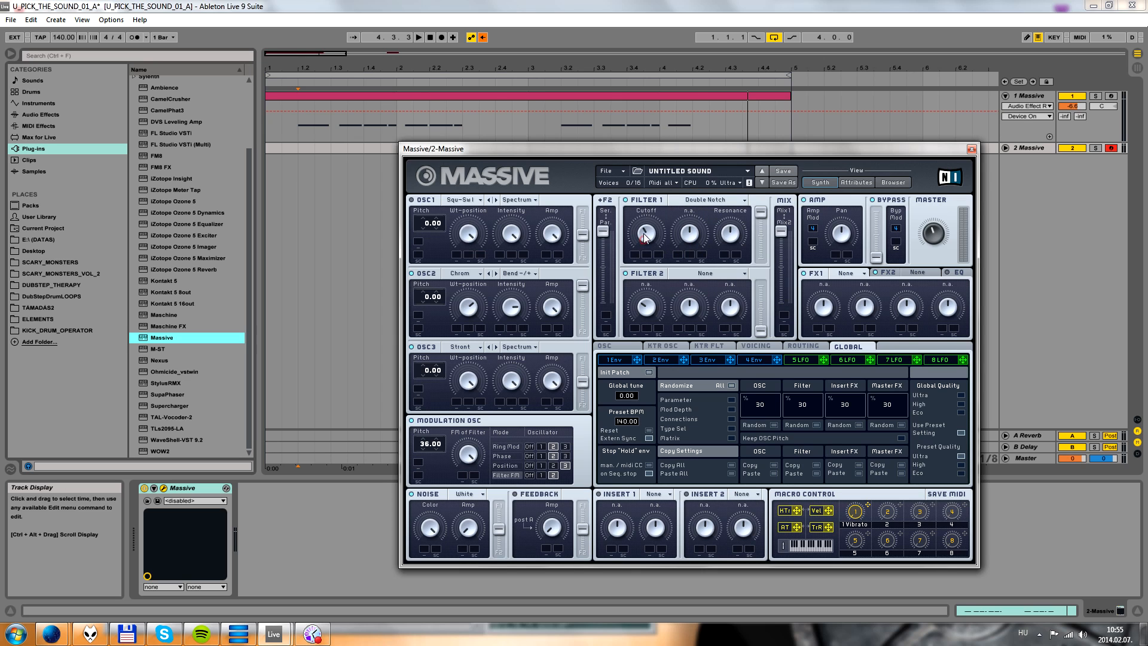
Step: Assign envelope 1 to Filter 1's cutoff and shape it with a longer attack and a decay falling to zero level
left_click(627, 360)
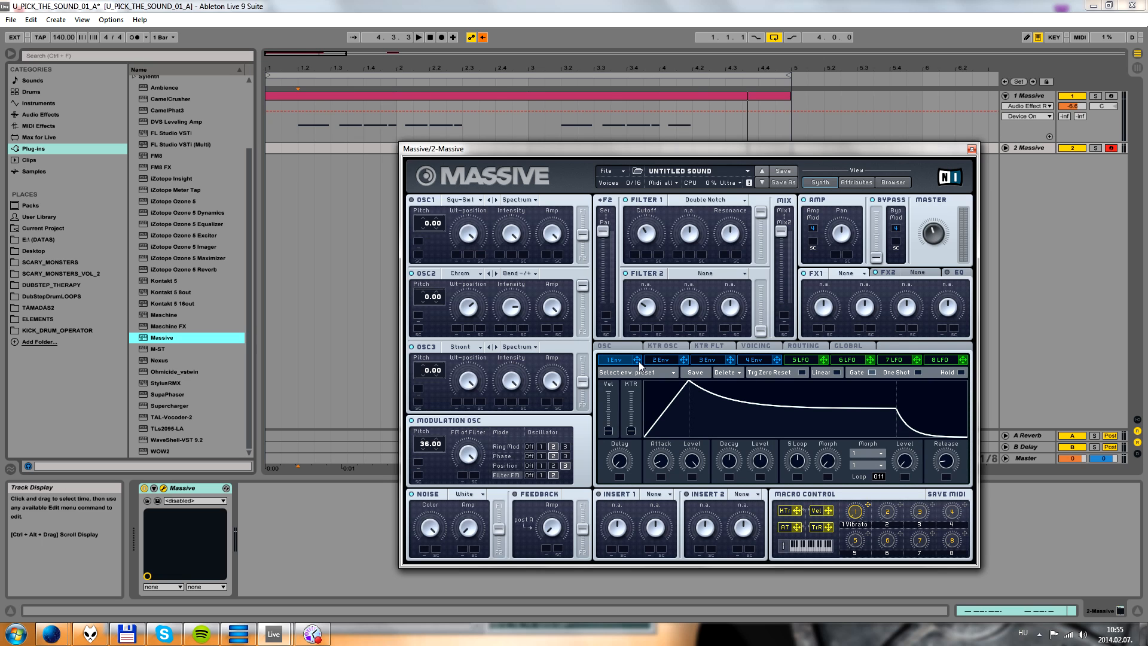
left_click_drag(637, 360, 633, 255)
left_click_drag(760, 463, 763, 562)
left_click_drag(728, 463, 733, 535)
left_click_drag(661, 461, 661, 428)
left_click_drag(734, 470, 733, 456)
left_click_drag(662, 464, 662, 456)
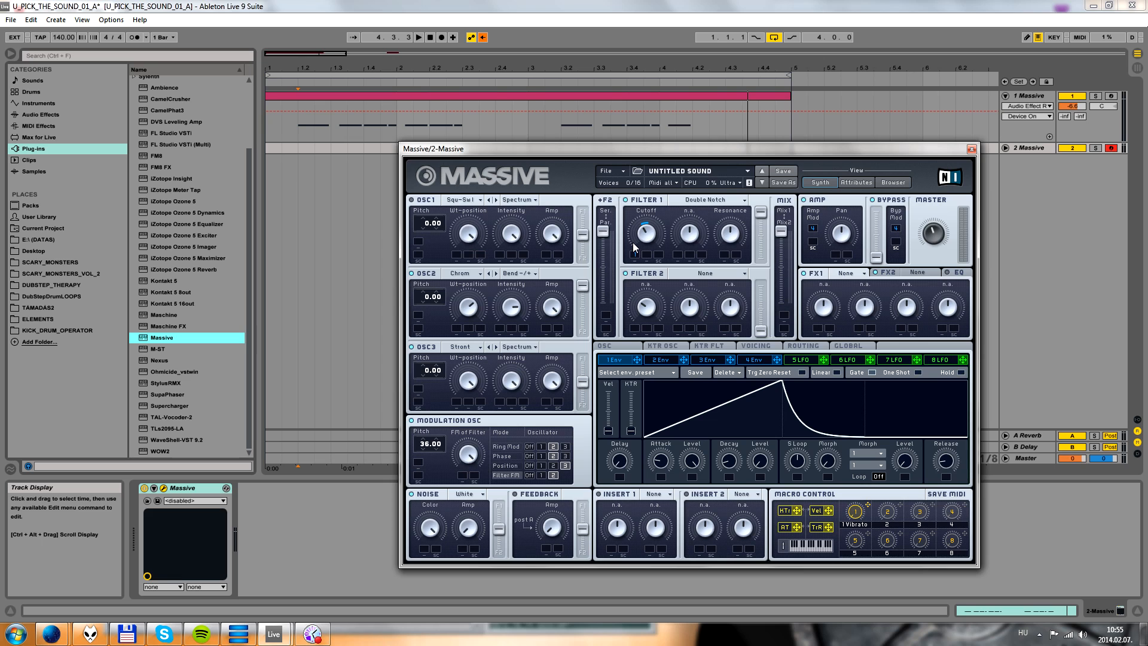
Step: Adjust Filter 1's cutoff and its envelope 1 modulation amount, and unfold the second Massive track
left_click_drag(633, 242, 633, 243)
left_click_drag(649, 234, 648, 237)
left_click(1004, 148)
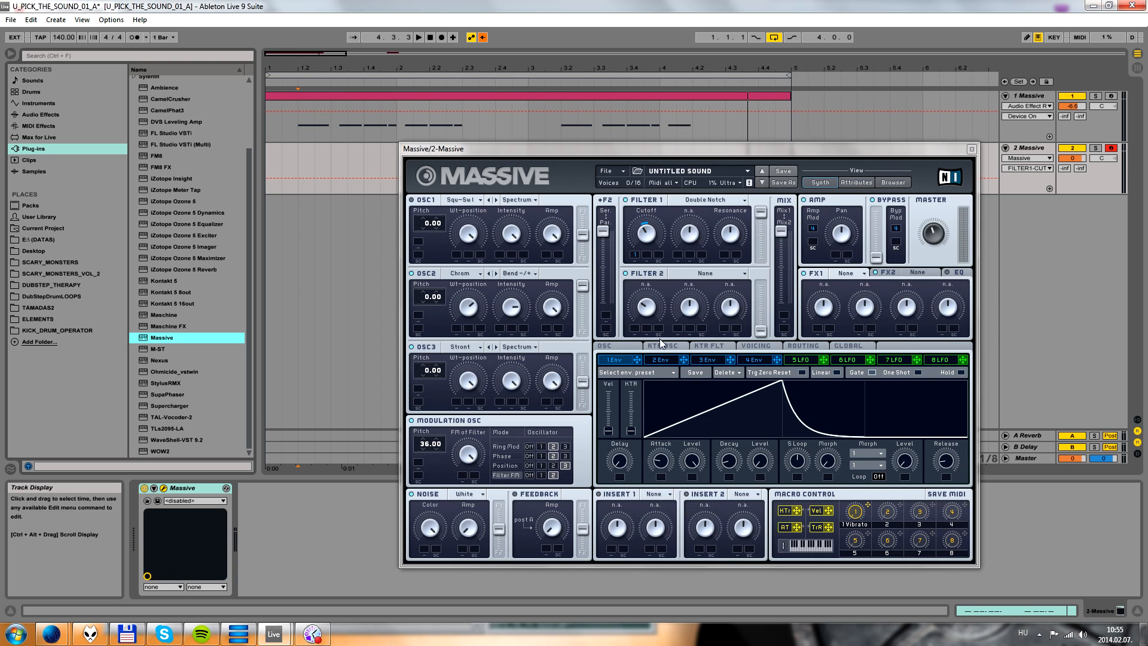
Step: Load Sine Shaper into Insert 1 and Frequency Shifter into Insert 2, and adjust the shifter's pitch and dry/wet
left_click(599, 494)
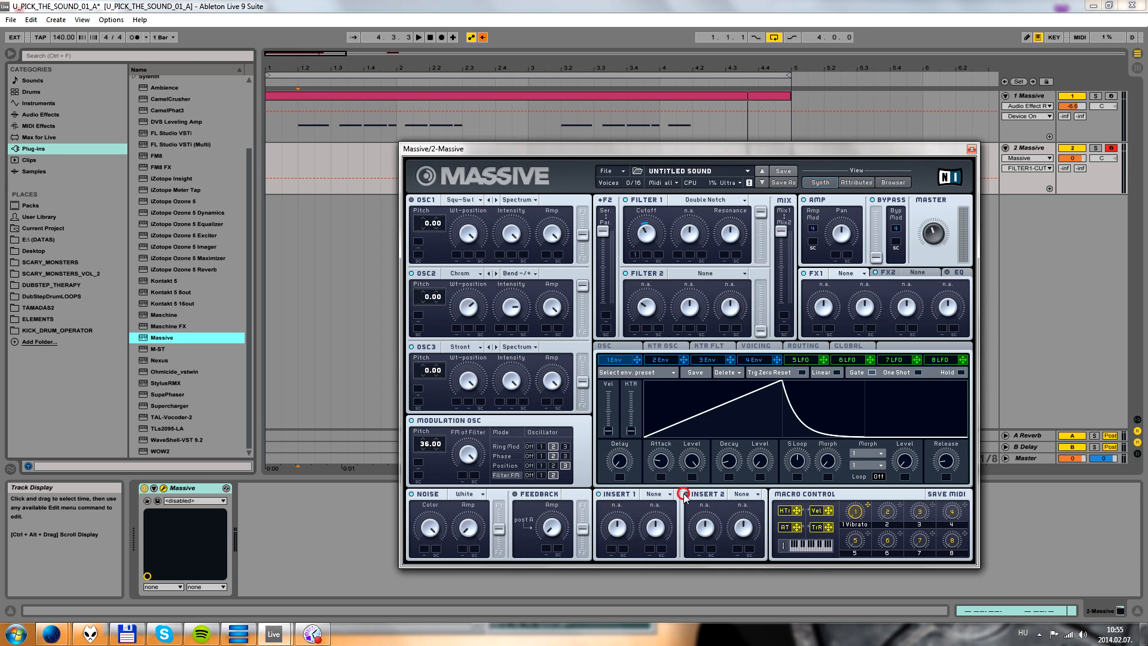
left_click(658, 494)
left_click(660, 537)
left_click(739, 495)
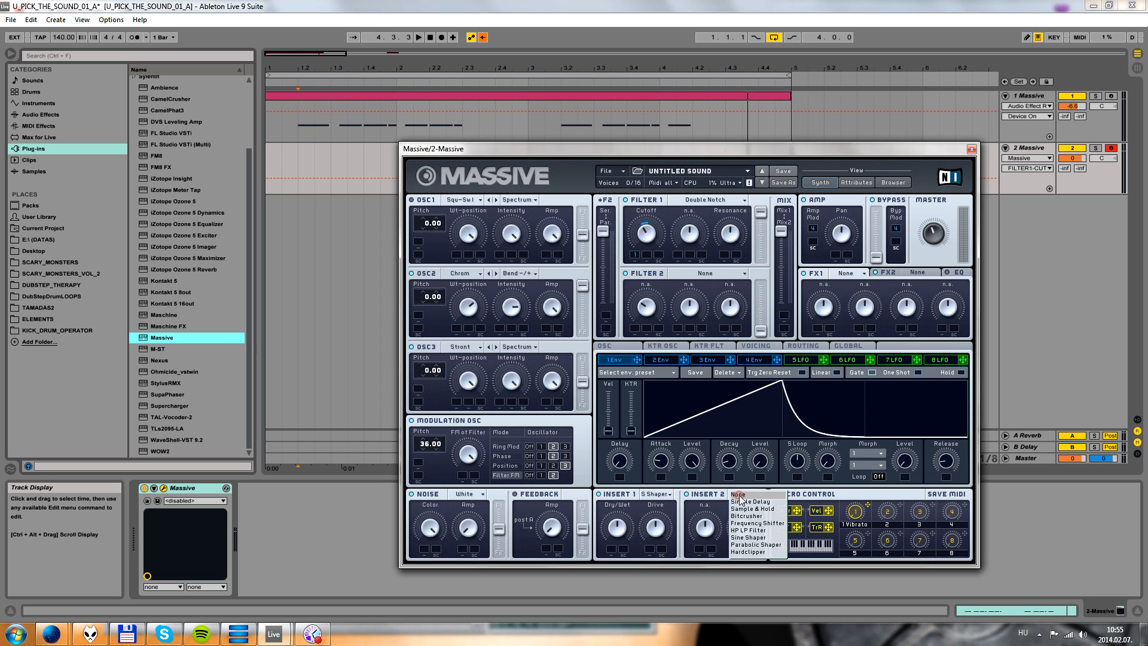
left_click(759, 523)
left_click(744, 527)
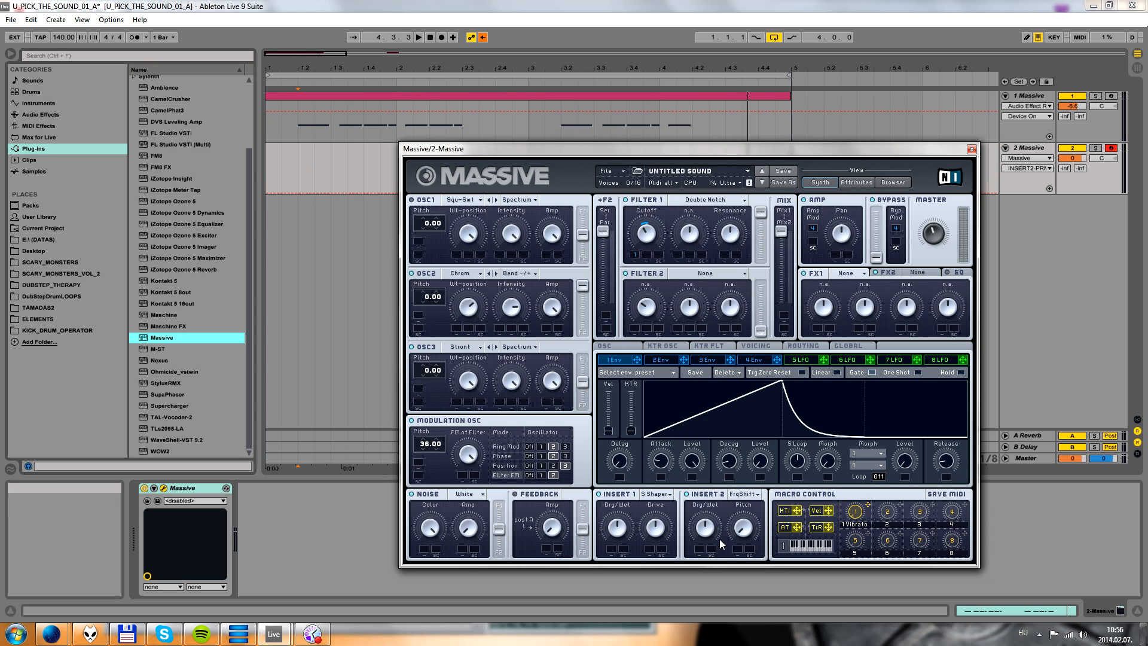
left_click(710, 532)
Step: Move Insert 2 in the signal routing to the slot just before the Amp/Pan stage
left_click(756, 346)
left_click(717, 346)
left_click(802, 346)
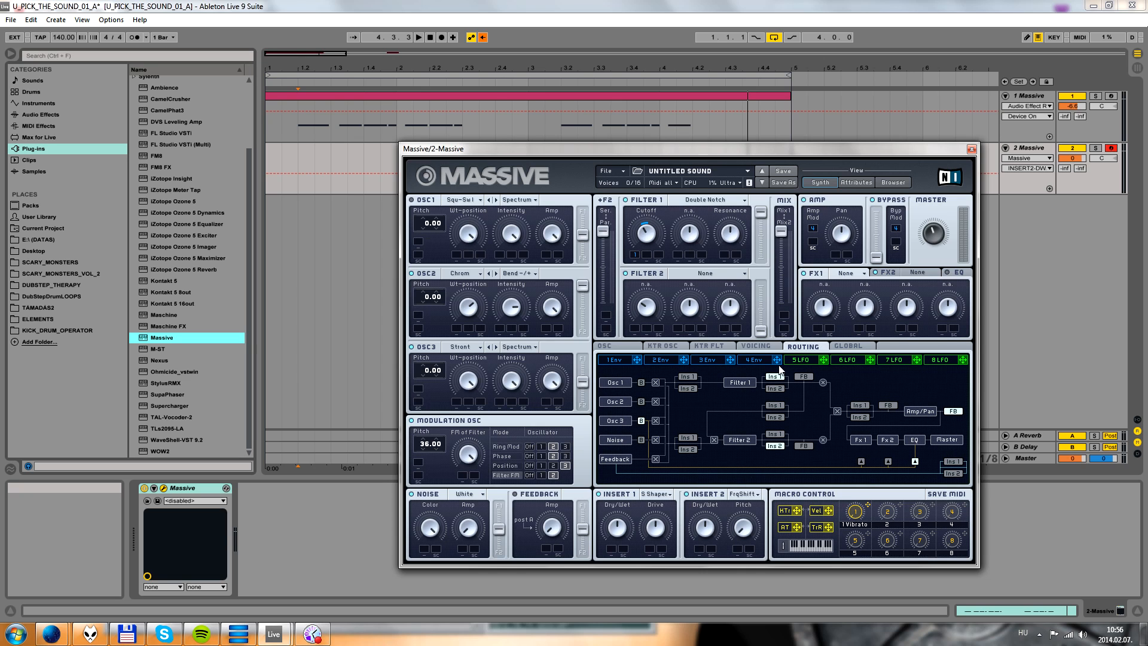
left_click(863, 418)
Step: Adjust the synth's master volume and load the Classic Tube effect into FX1
left_click(933, 203)
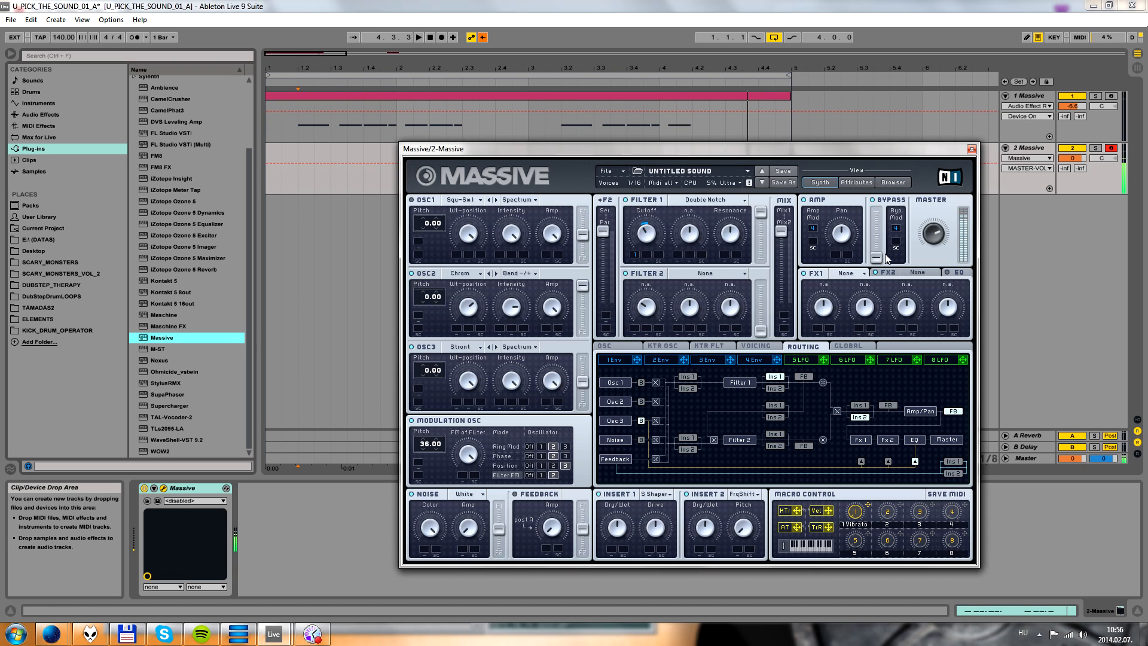
left_click(862, 276)
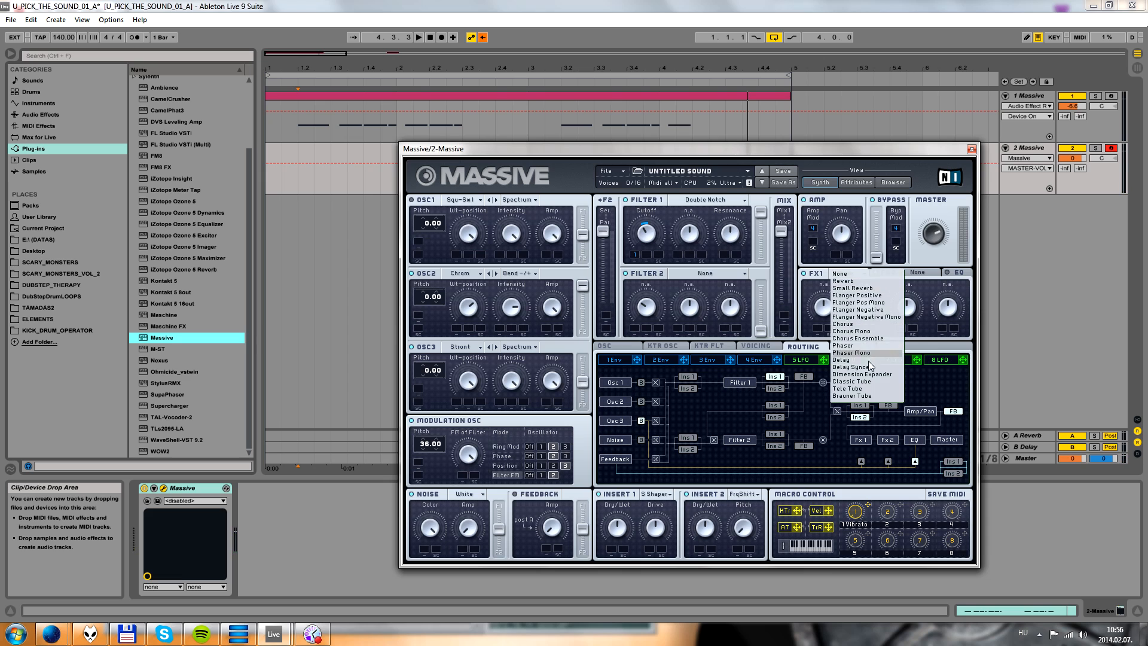
left_click(848, 381)
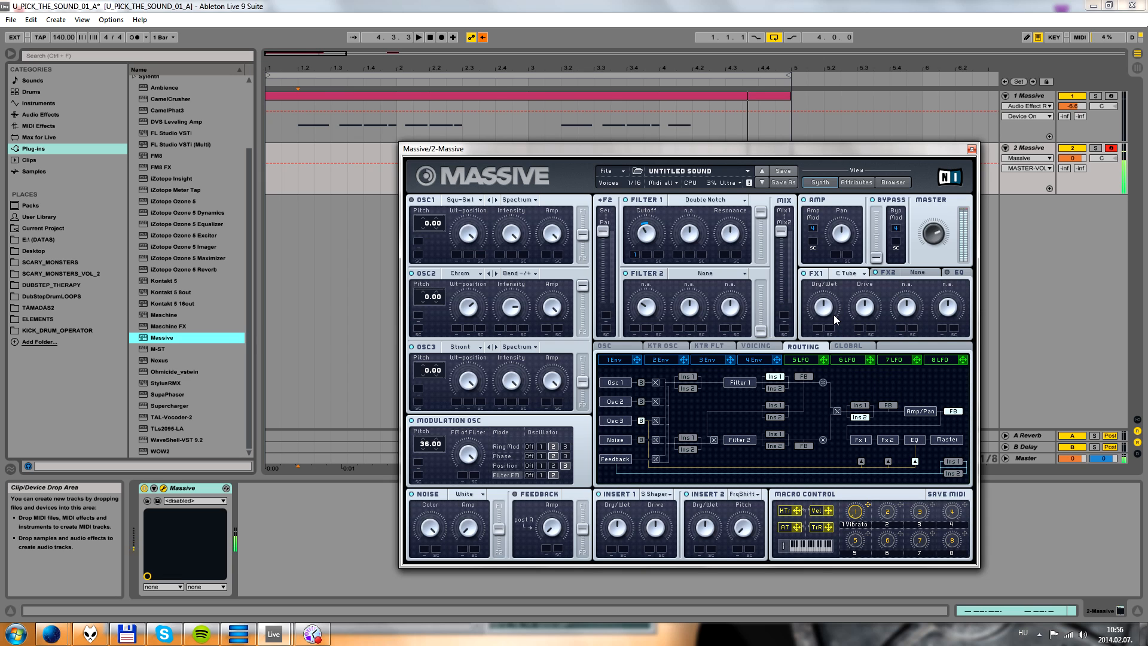
Step: Use 2 unison voices, enable the Pitch Cutoff and Pan Position spreads, and adjust the pan spread amount
left_click(754, 347)
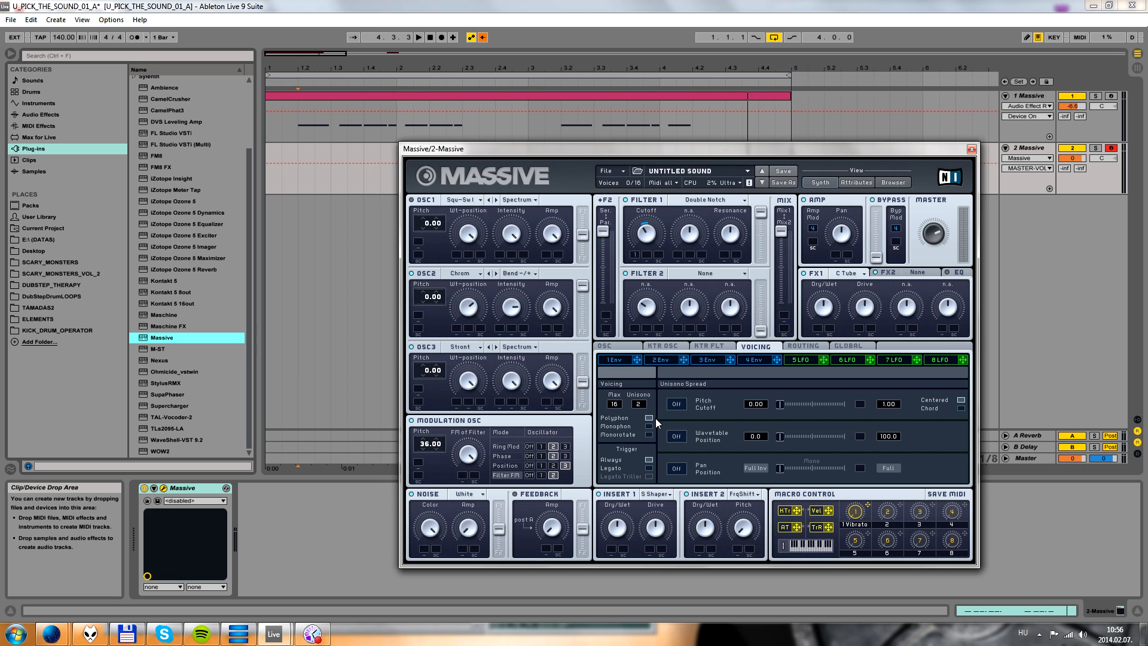
left_click(676, 404)
left_click(677, 470)
left_click_drag(781, 469, 863, 446)
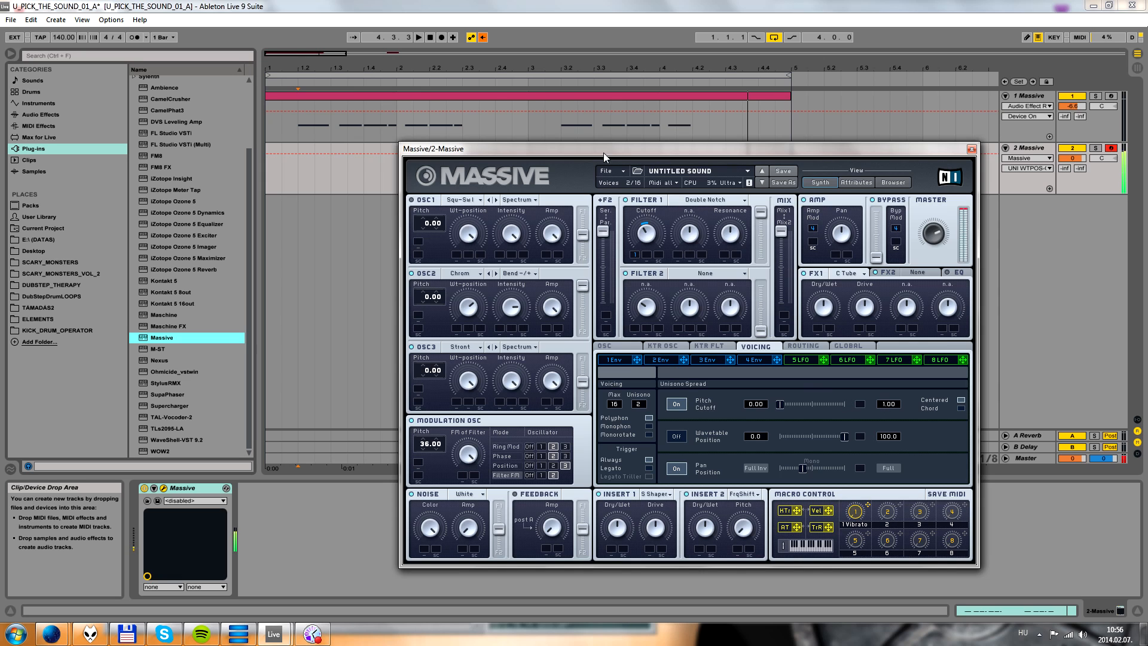
Step: Enable Restart via Gate for the oscillator phases
left_click(623, 346)
left_click(701, 343)
left_click(598, 345)
left_click(809, 397)
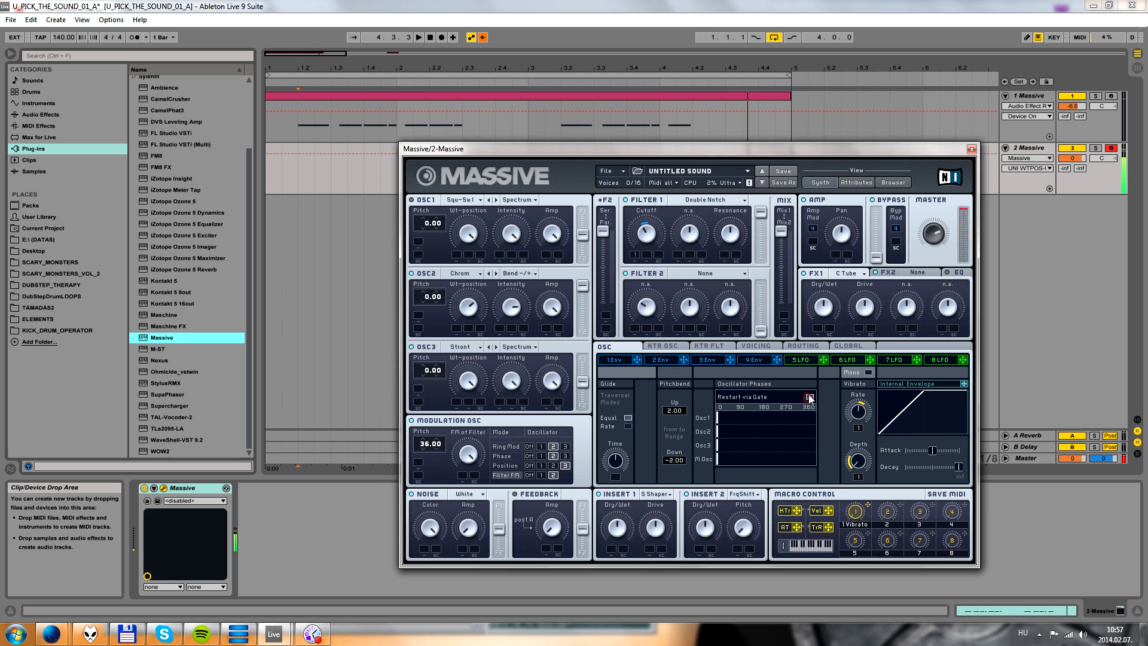
Step: Fine-tune Filter 1's cutoff and widen the envelope 1 modulation range on it
left_click(645, 239)
left_click_drag(644, 239, 644, 241)
left_click(634, 251)
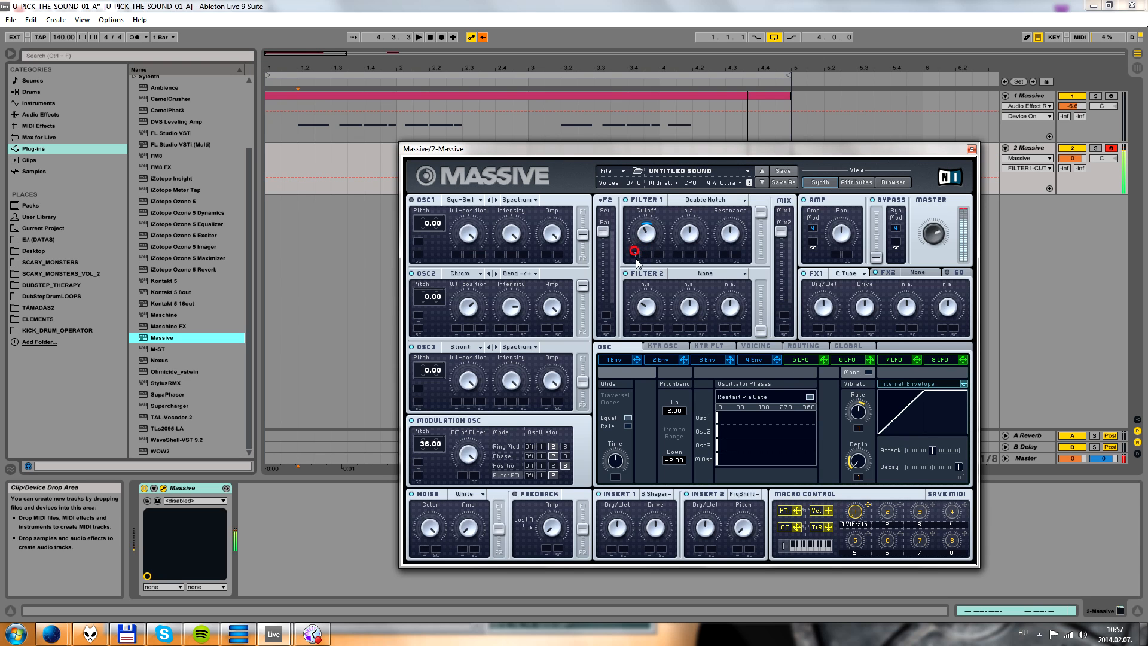
Step: Refine envelope 1's attack and lengthen its decay, and adjust Filter 1's resonance
left_click(620, 360)
mouse_move(659, 461)
left_mouse_down()
mouse_move(651, 447)
mouse_move(657, 458)
left_mouse_up()
left_click_drag(731, 474, 715, 465)
left_click(723, 240)
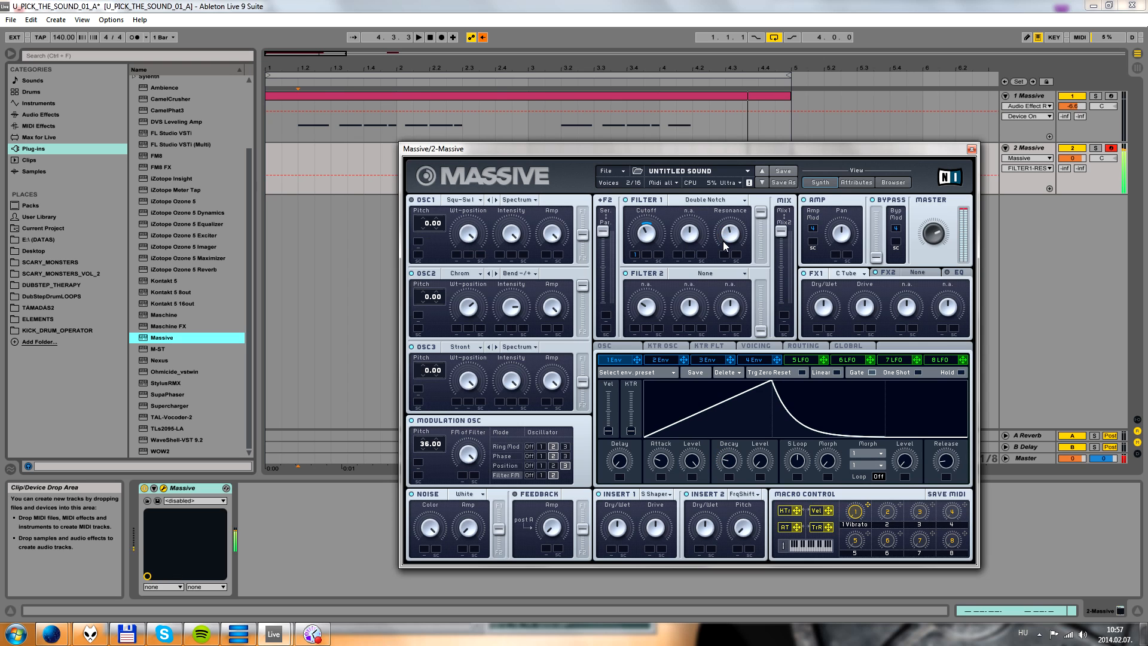
Step: Raise the pitch of oscillators 2 and 3 to 24.00 and fine-tune Filter 1's cutoff
left_click(646, 233)
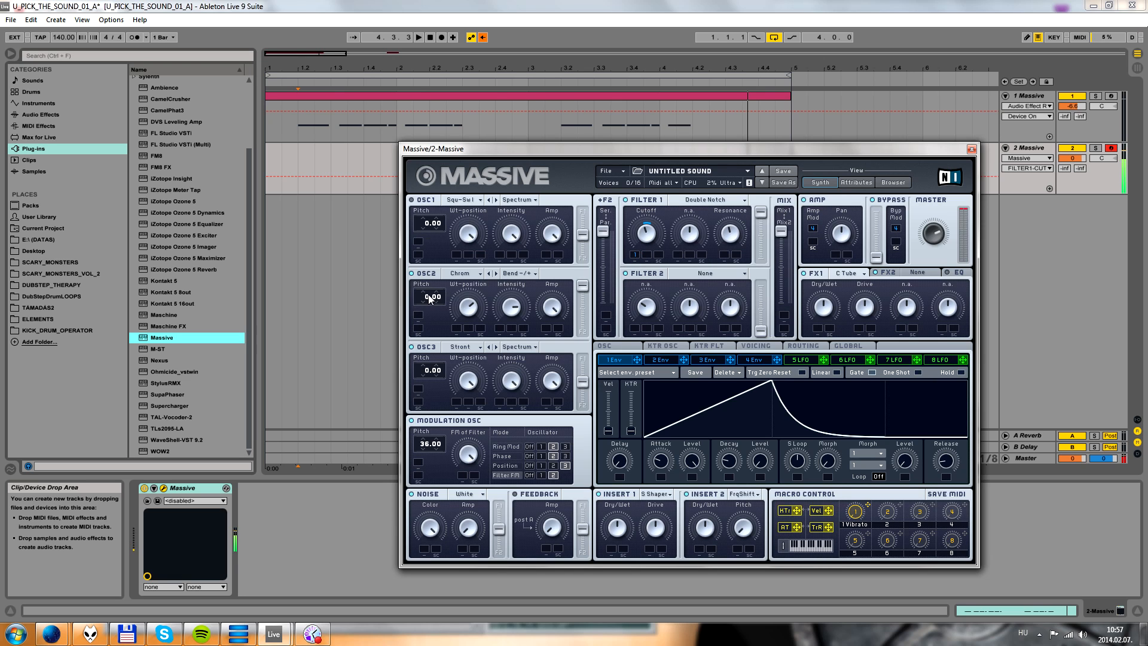
left_click_drag(430, 299, 430, 284)
left_click_drag(426, 374, 428, 365)
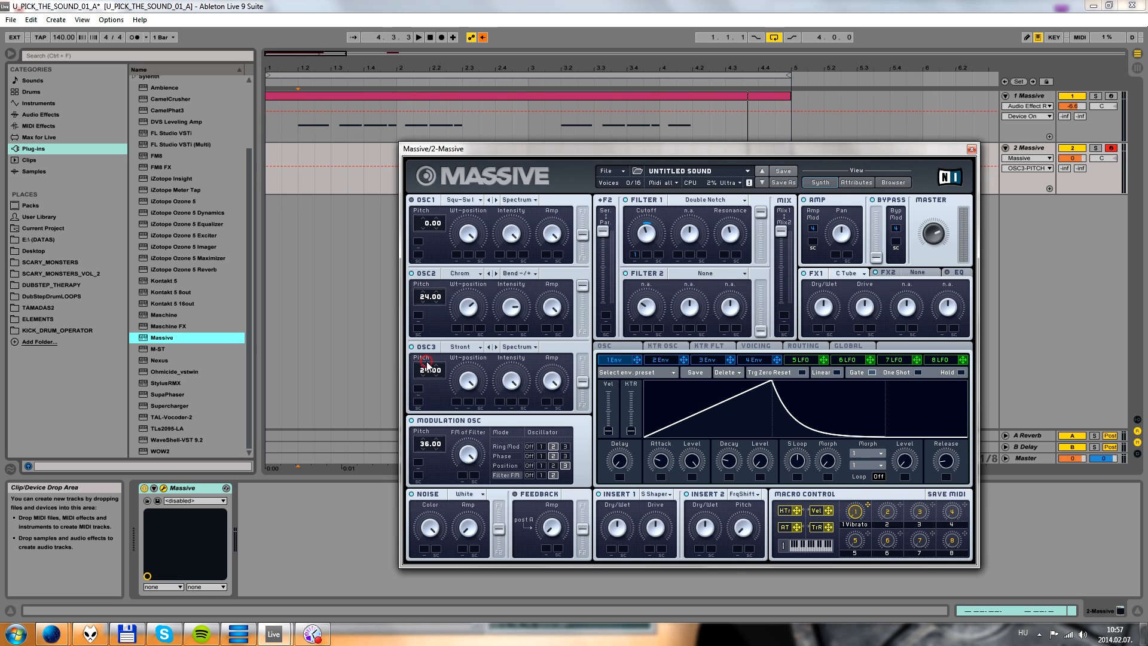
left_click(644, 240)
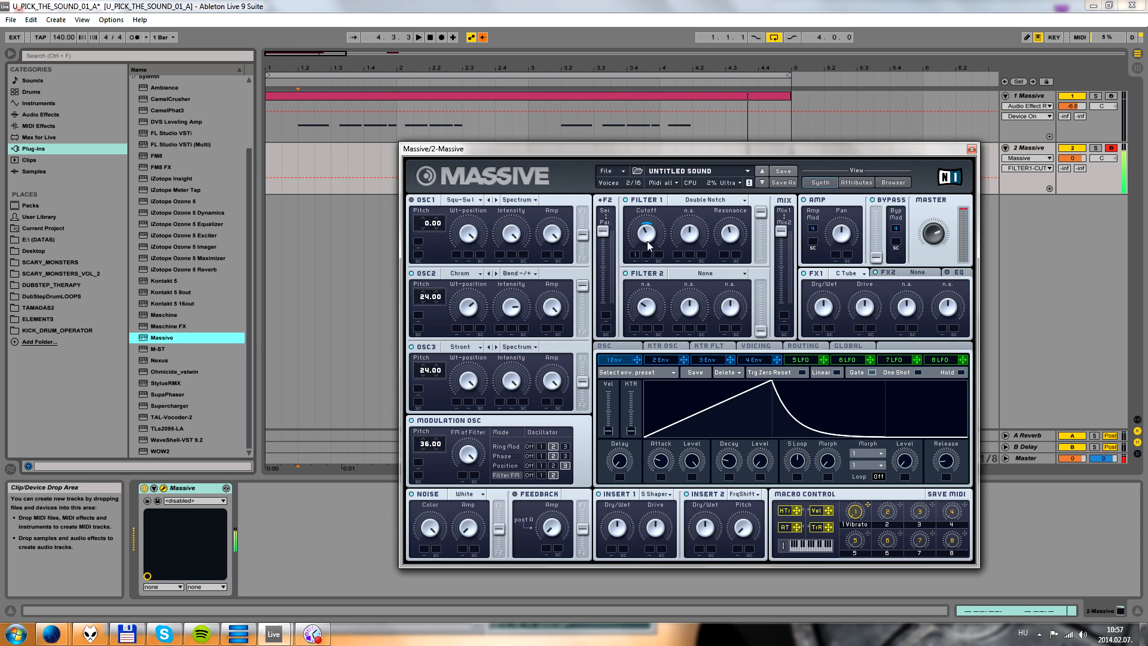
Step: Lengthen envelope 1's attack and decay slightly and readjust Filter 1's cutoff
left_click_drag(658, 459, 659, 460)
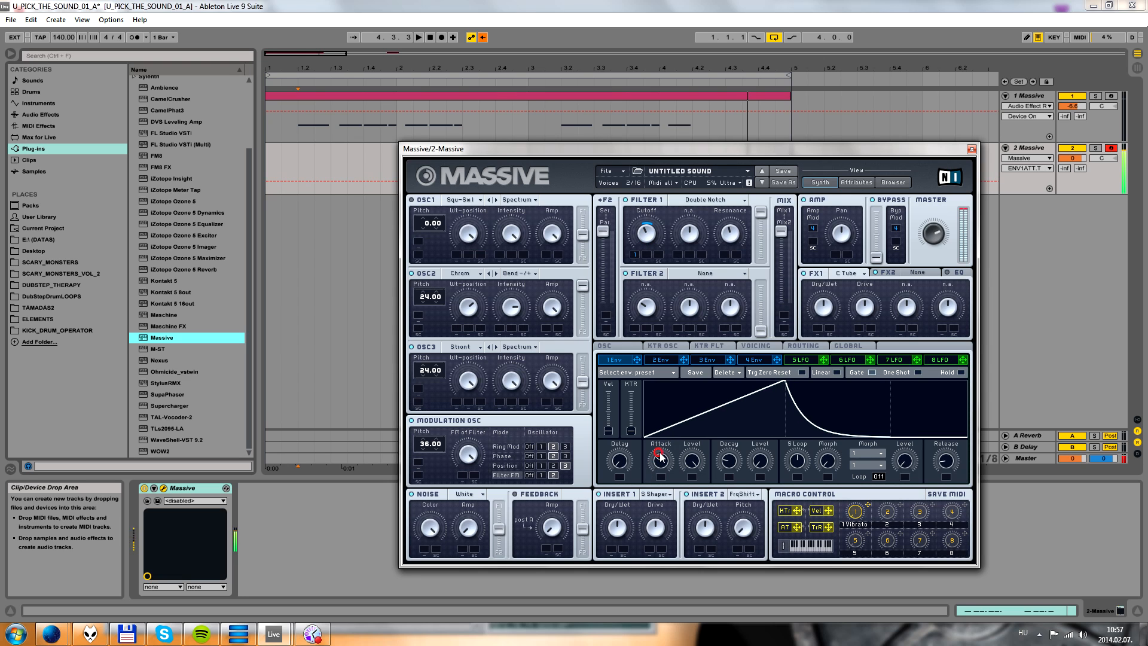
left_click_drag(758, 460, 757, 460)
left_click_drag(723, 457, 722, 445)
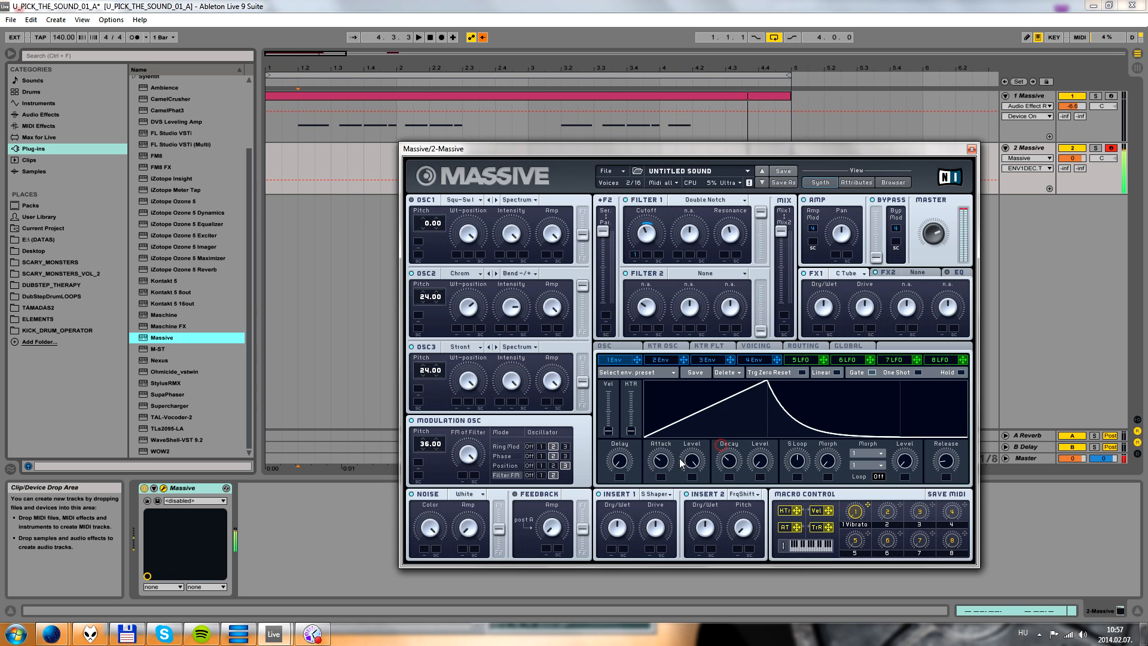
left_click_drag(637, 253, 645, 242)
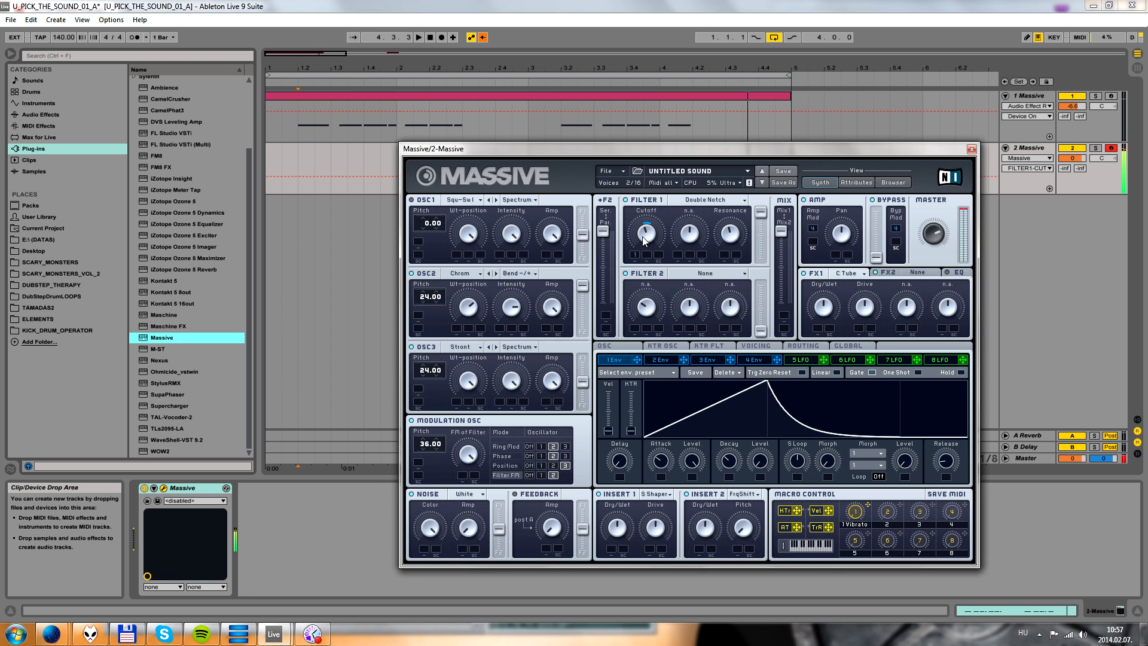
left_click(642, 236)
left_click_drag(661, 463, 660, 456)
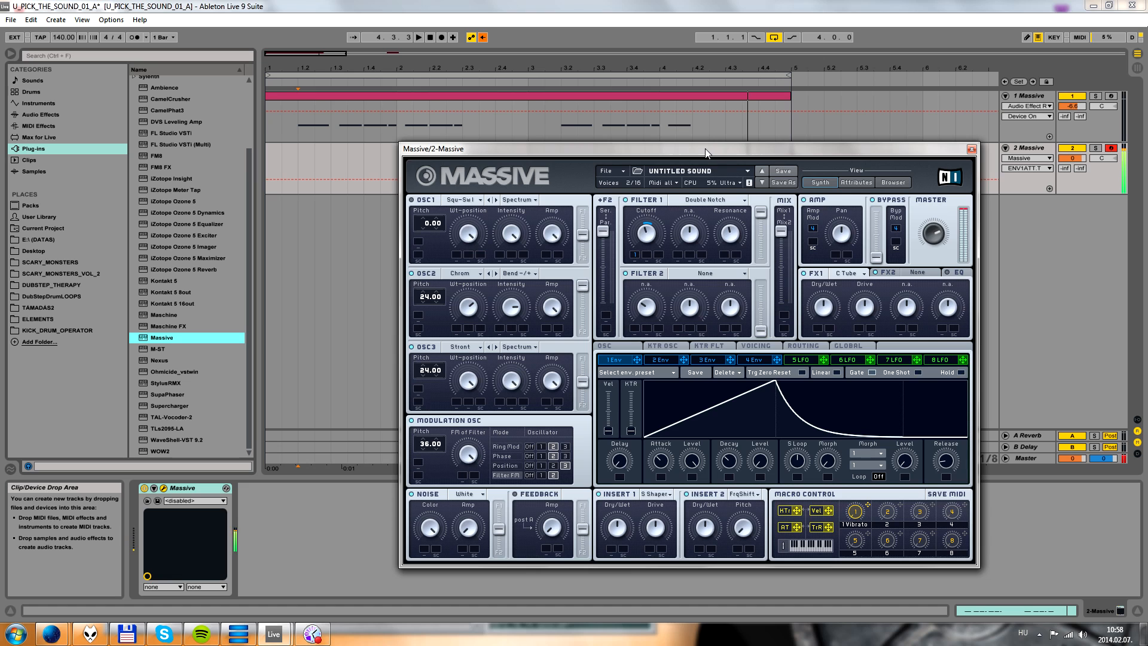
Step: Copy the four-bar MIDI clip from the first Massive track to the start of the second Massive track
left_click_drag(685, 145, 635, 268)
left_click(483, 97)
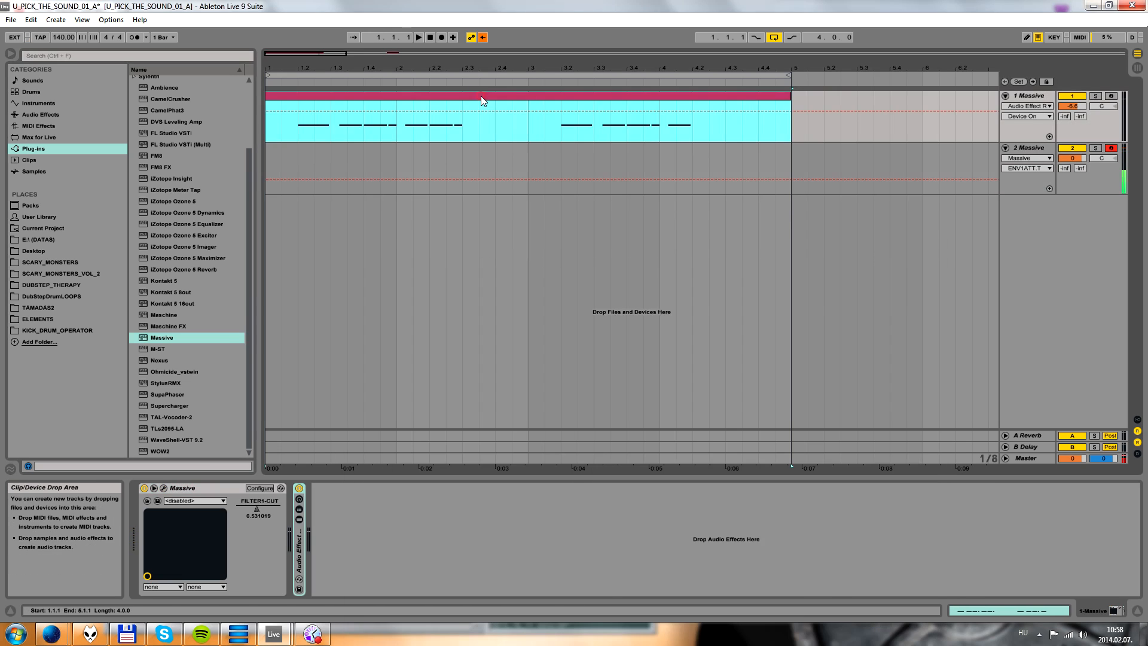
left_click_drag(481, 95, 482, 153)
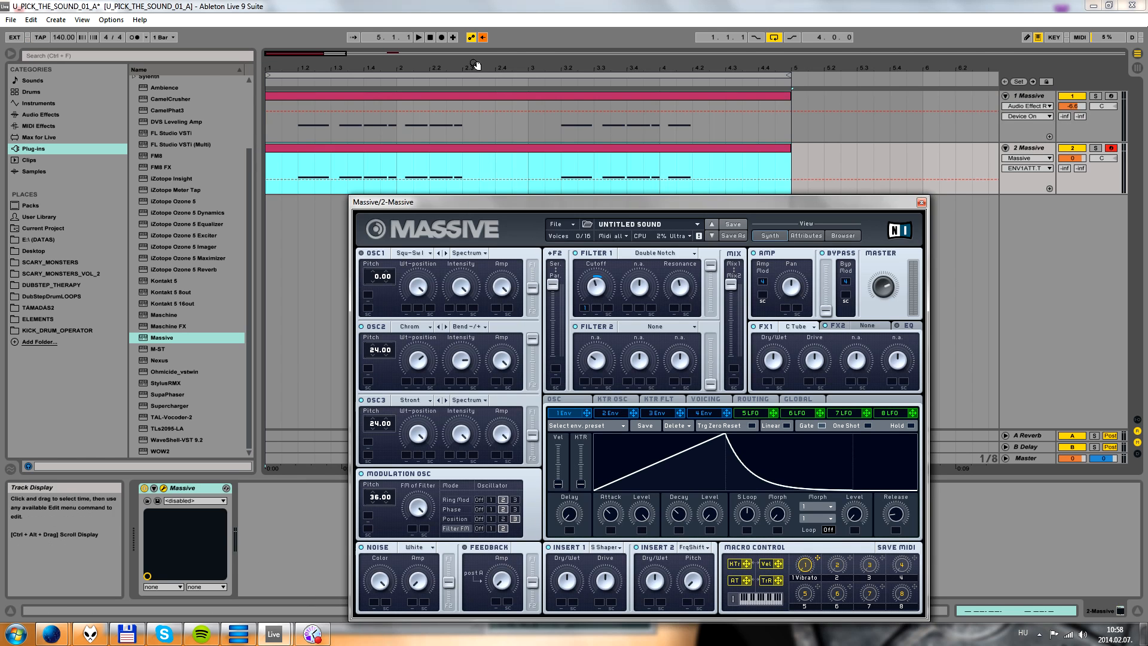
Step: Disarm the second Massive track, mute the first one and play the arrangement
left_click(1111, 148)
left_click(1078, 97)
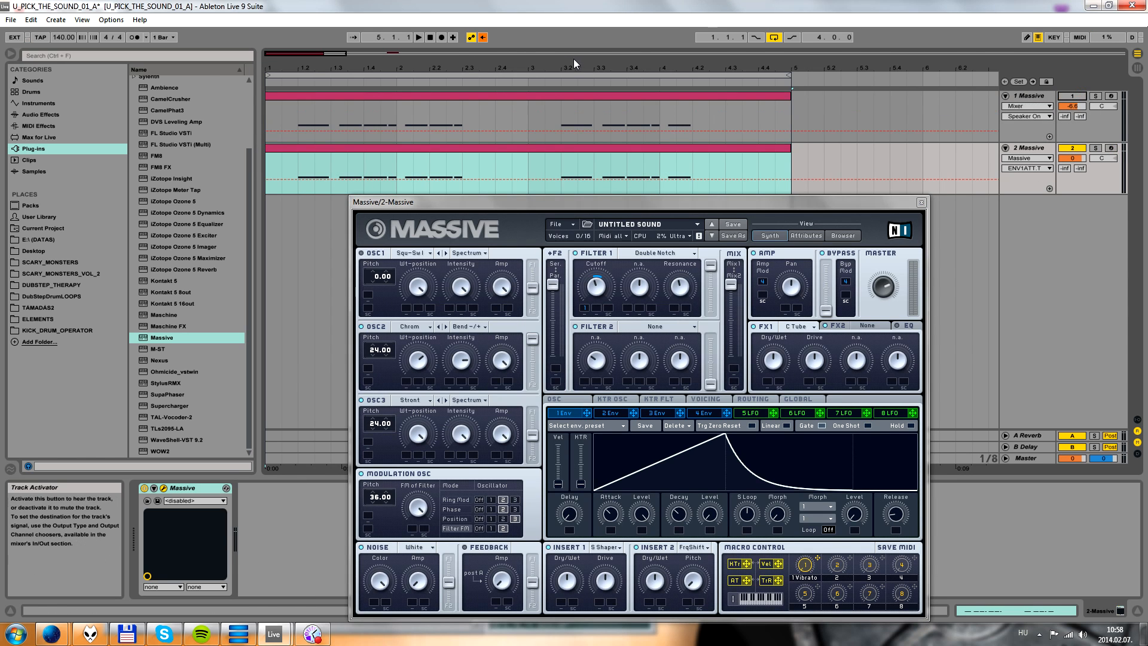
left_click(420, 37)
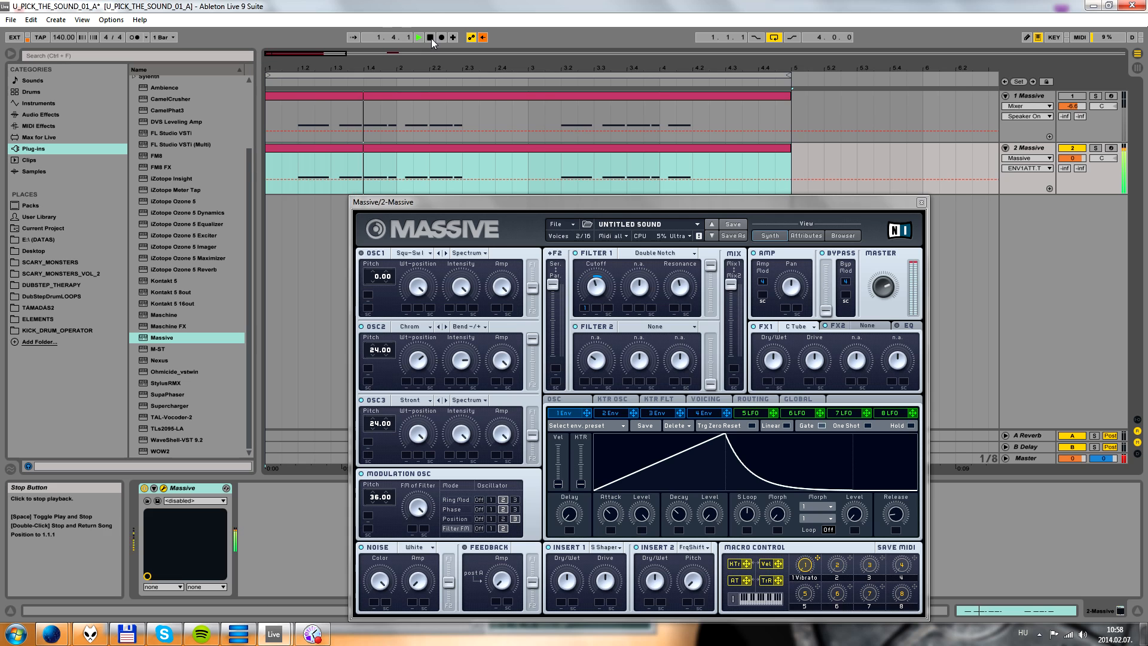
Step: Lengthen envelope 1's decay during playback, and stop and close the Massive window
left_click_drag(678, 519, 677, 511)
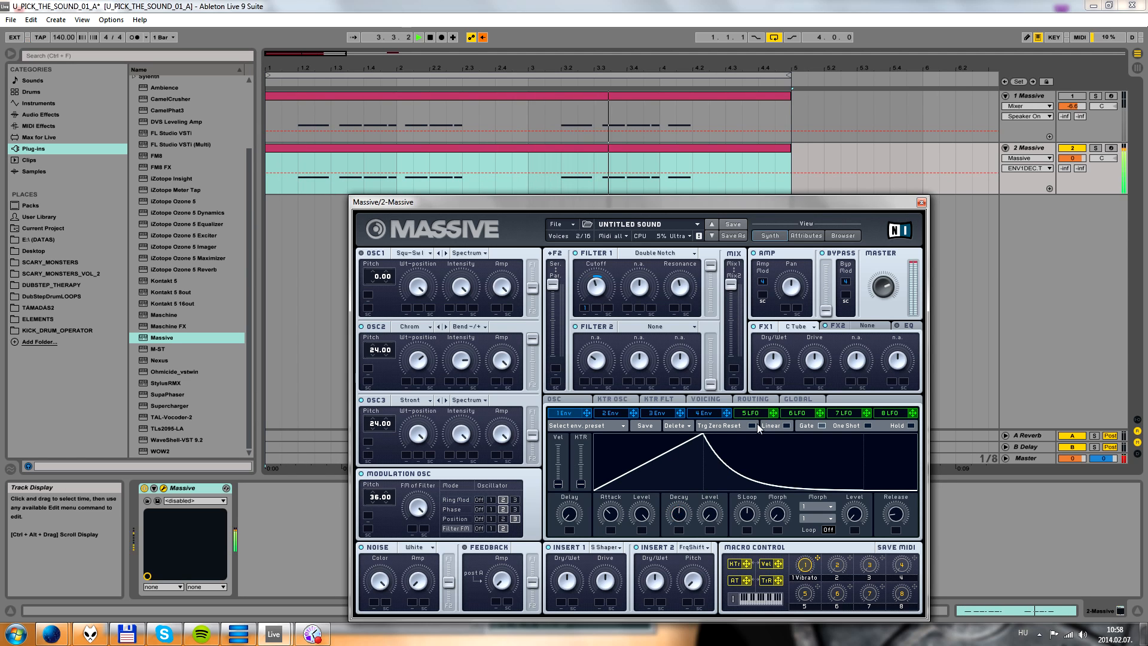
key("space")
left_click(921, 203)
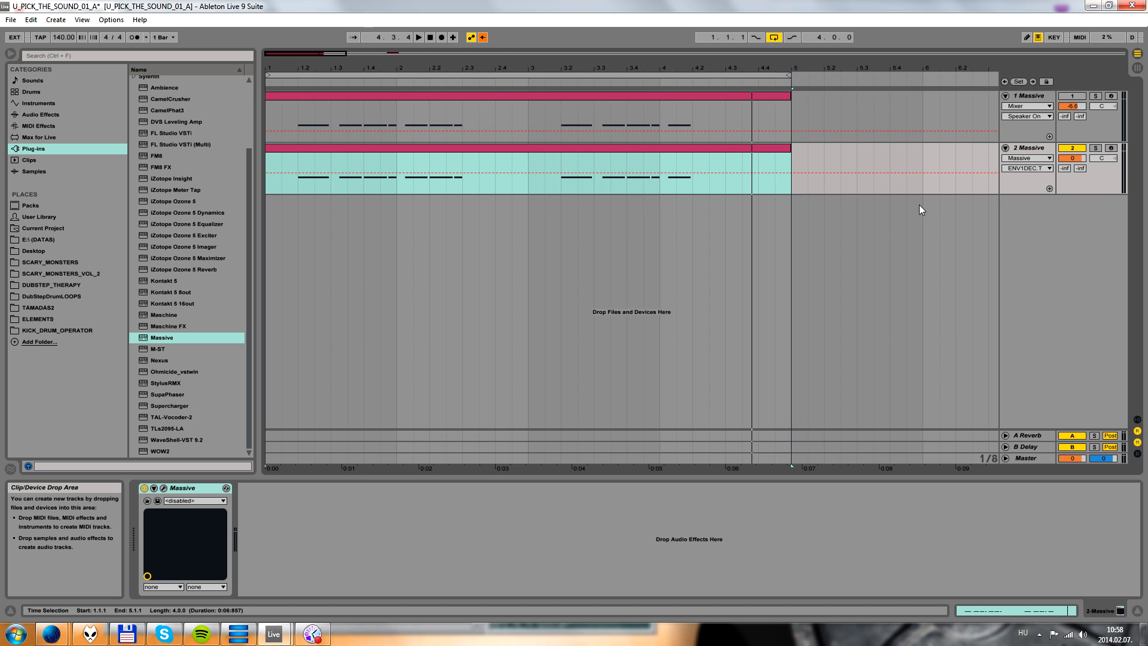
Step: Add an EQ Eight after Massive and boost band 1 by 2.60 dB at about 68 Hz with a Q of 0.96
left_click(52, 115)
scroll(154, 180, "down", 1)
left_click_drag(159, 178, 296, 527)
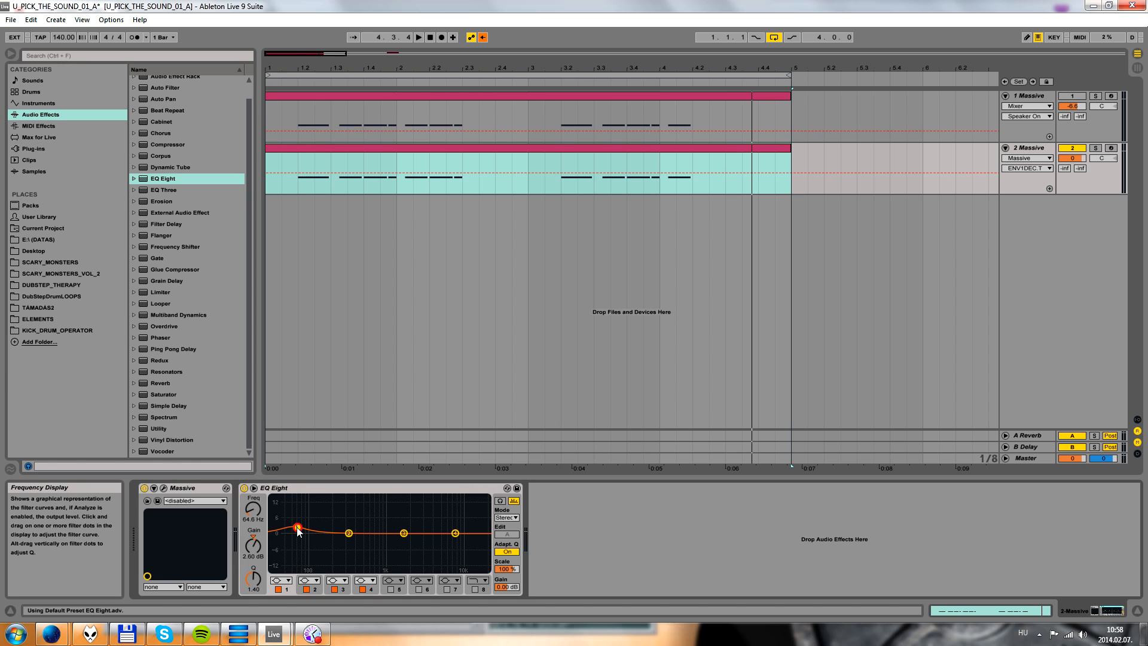
left_click_drag(261, 584, 261, 593)
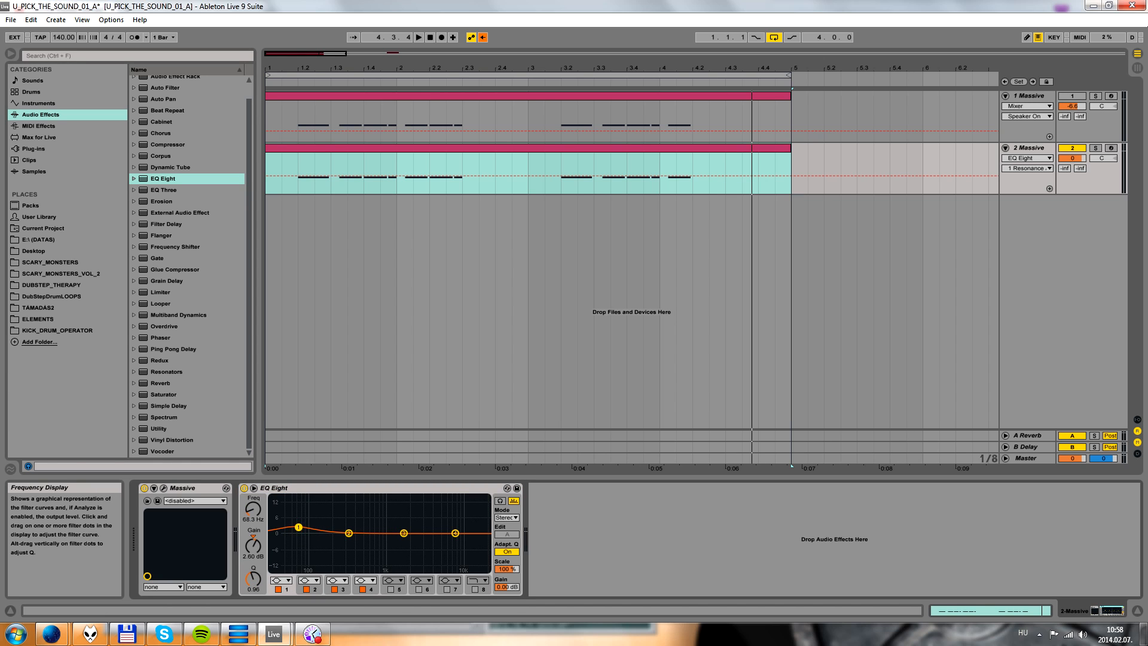
Step: Cut EQ band 2 by 7.31 dB at 300 Hz with Q 1.10 and boost band 3 by 6.32 dB at 1.50 kHz with Q 1.24
left_click_drag(349, 534, 346, 548)
left_click_drag(254, 581, 254, 569)
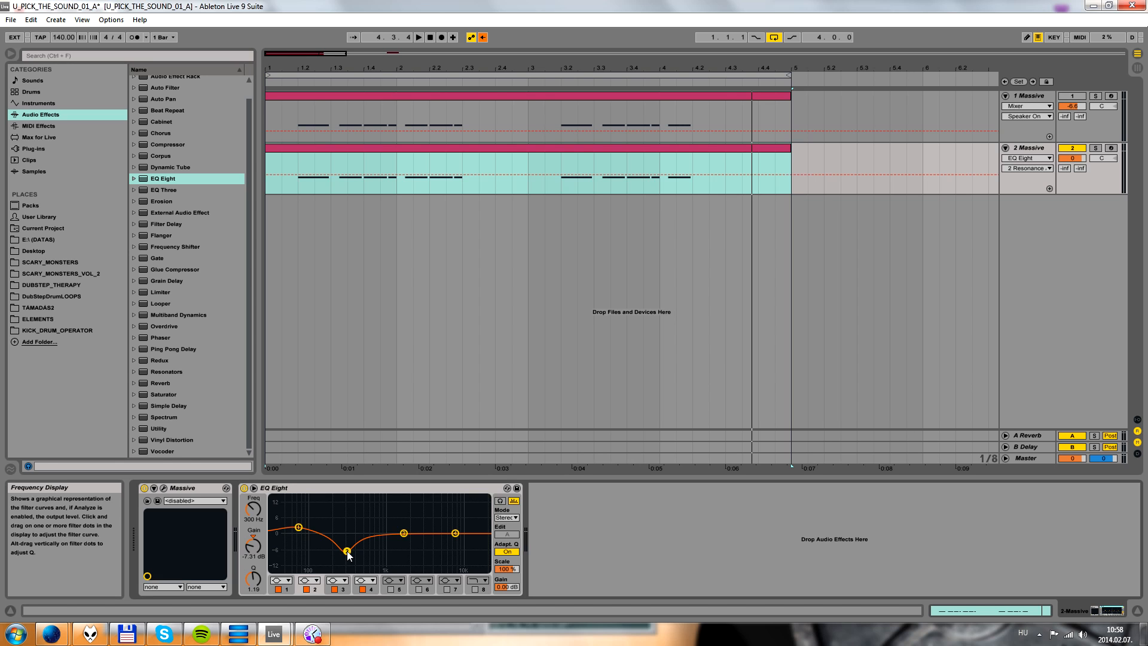
left_click_drag(404, 532, 402, 524)
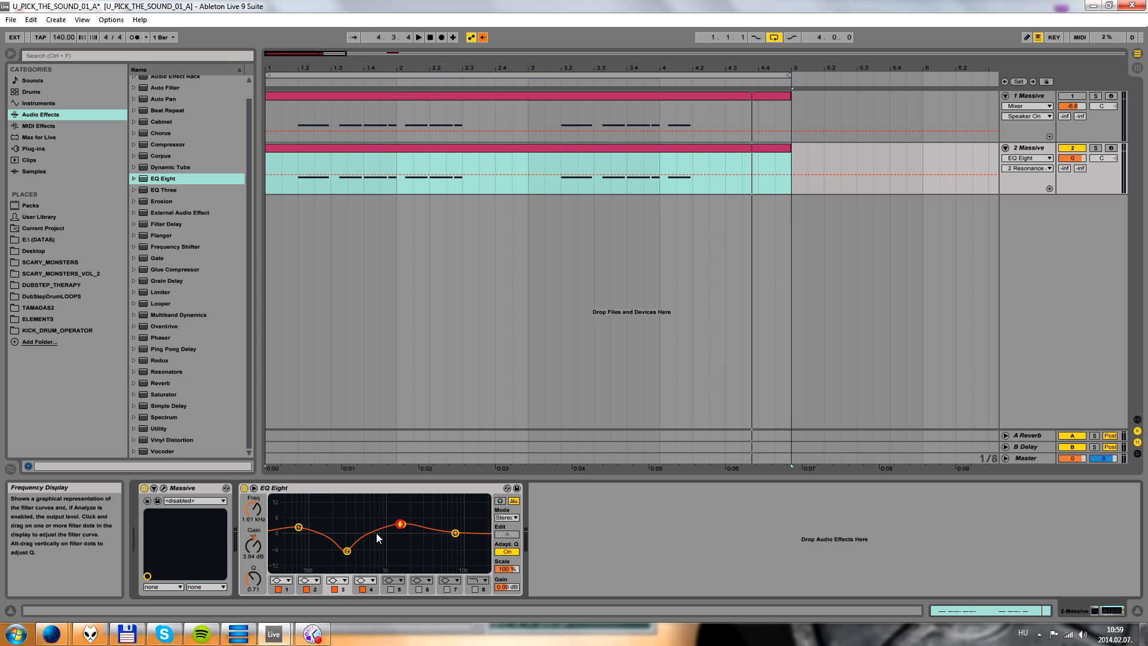
left_click_drag(254, 580, 253, 567)
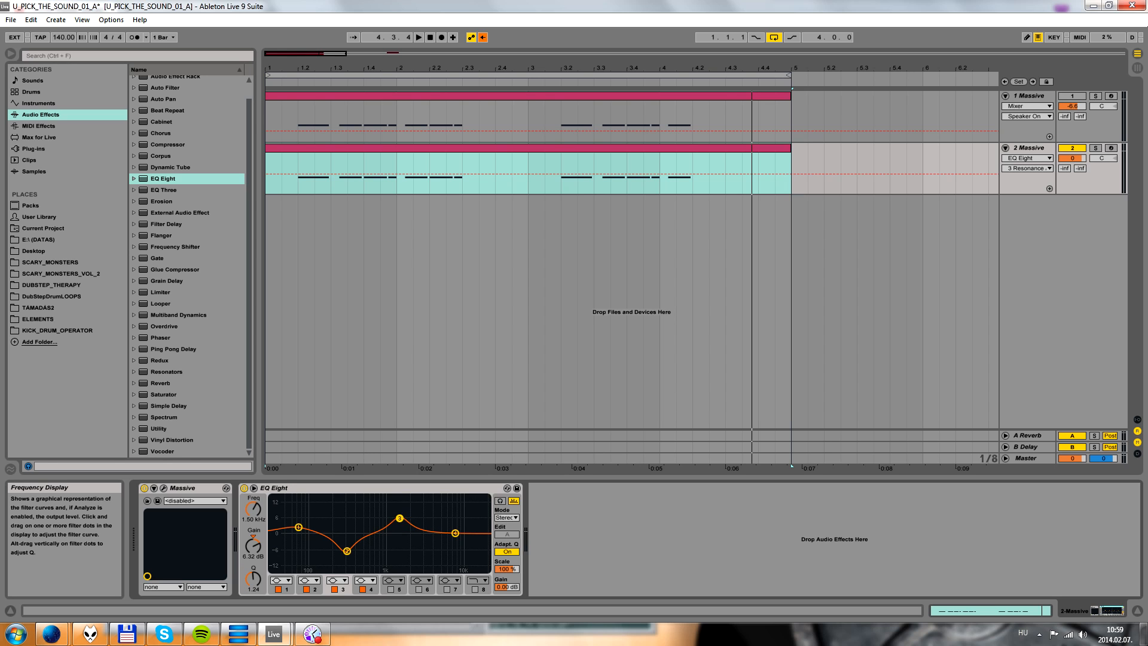
Step: Refine EQ bands 2 and 3 during playback and raise band 1 to 3.84 dB at 67.0 Hz
key("space")
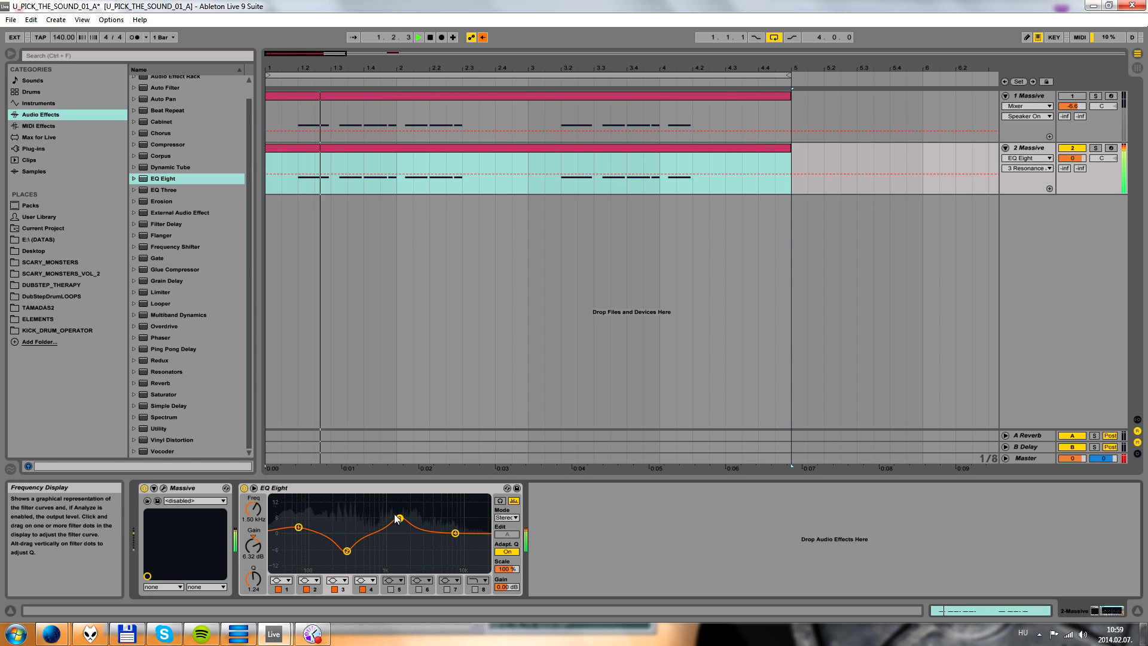
left_click_drag(399, 518, 403, 516)
left_click_drag(254, 578, 254, 584)
left_click(347, 551)
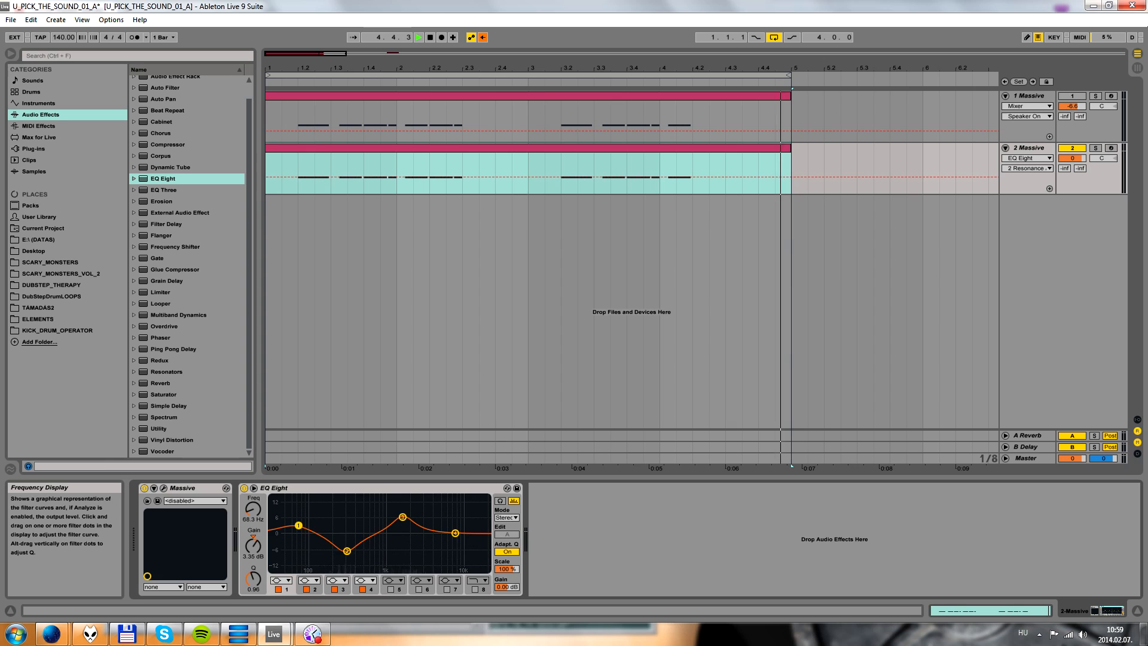
left_click_drag(298, 527, 298, 523)
key("space")
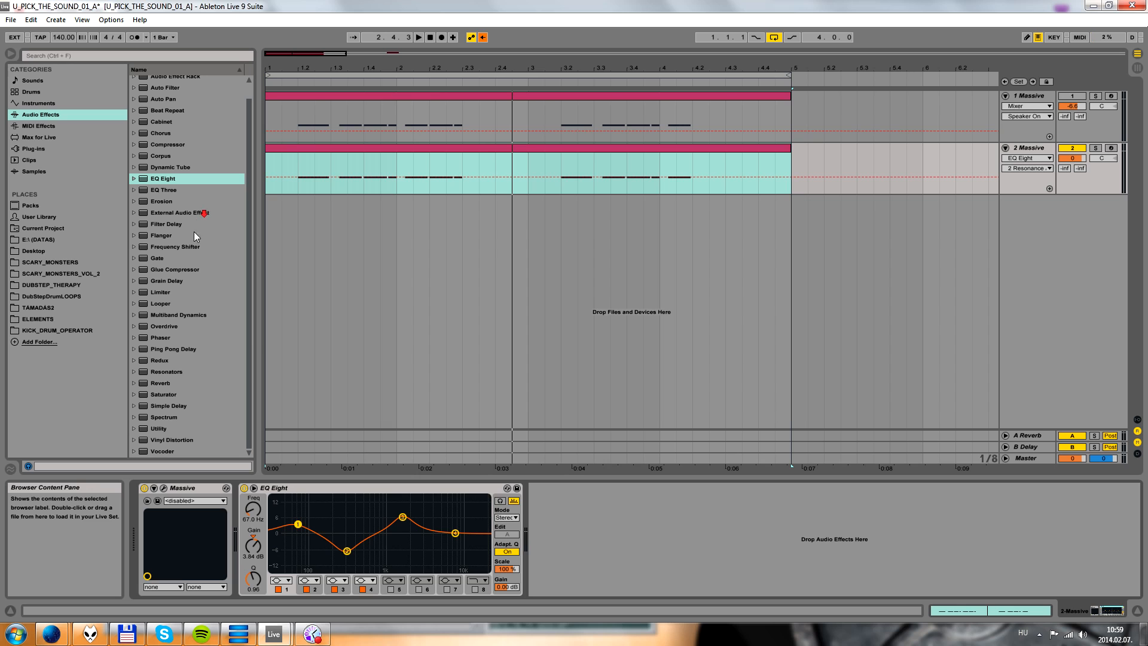
Step: Add a Phaser after EQ Eight with its frequency at 70.0 Hz and Dry/Wet at 50%, auditioning it during playback
left_click_drag(173, 338, 585, 535)
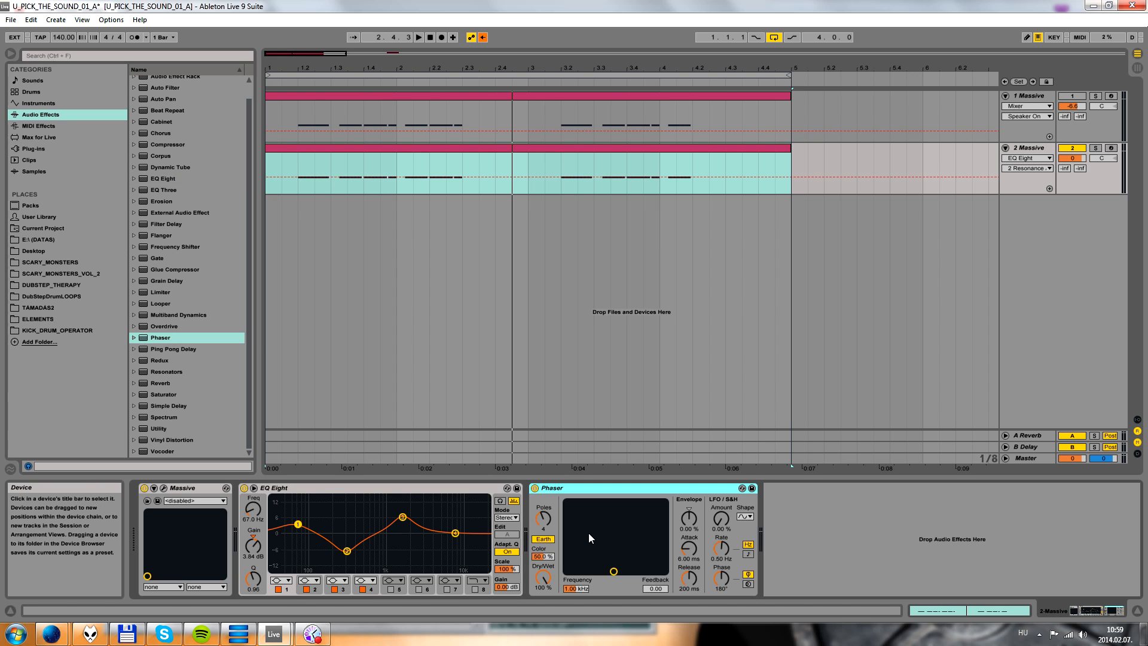
left_click(573, 589)
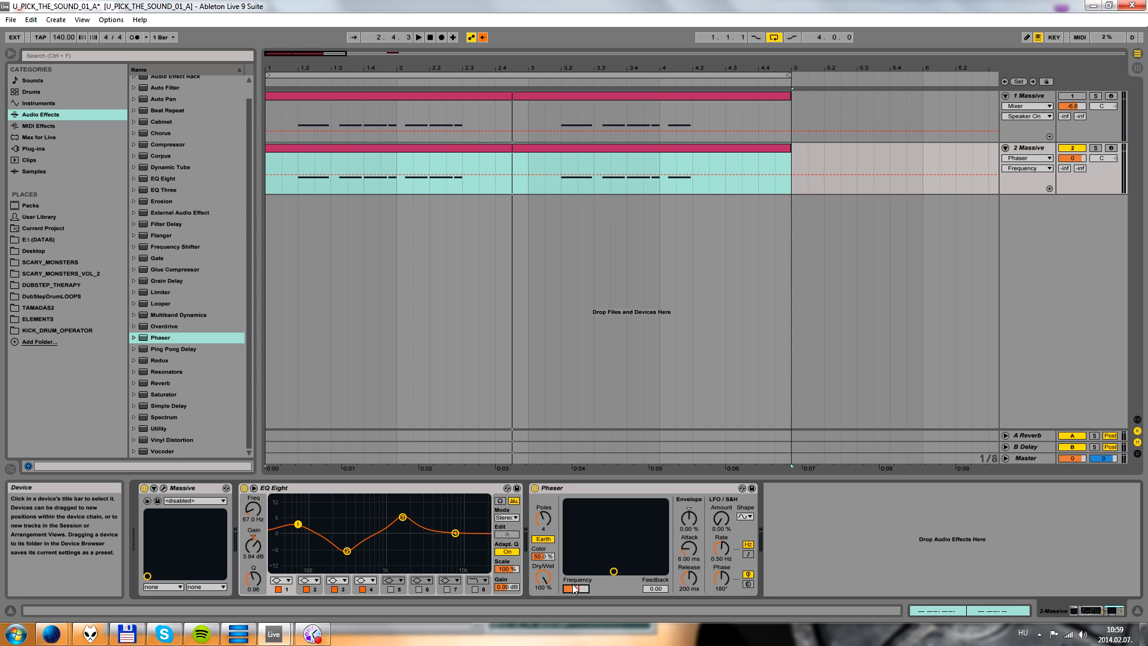
left_click_drag(574, 589, 708, 601)
key("space")
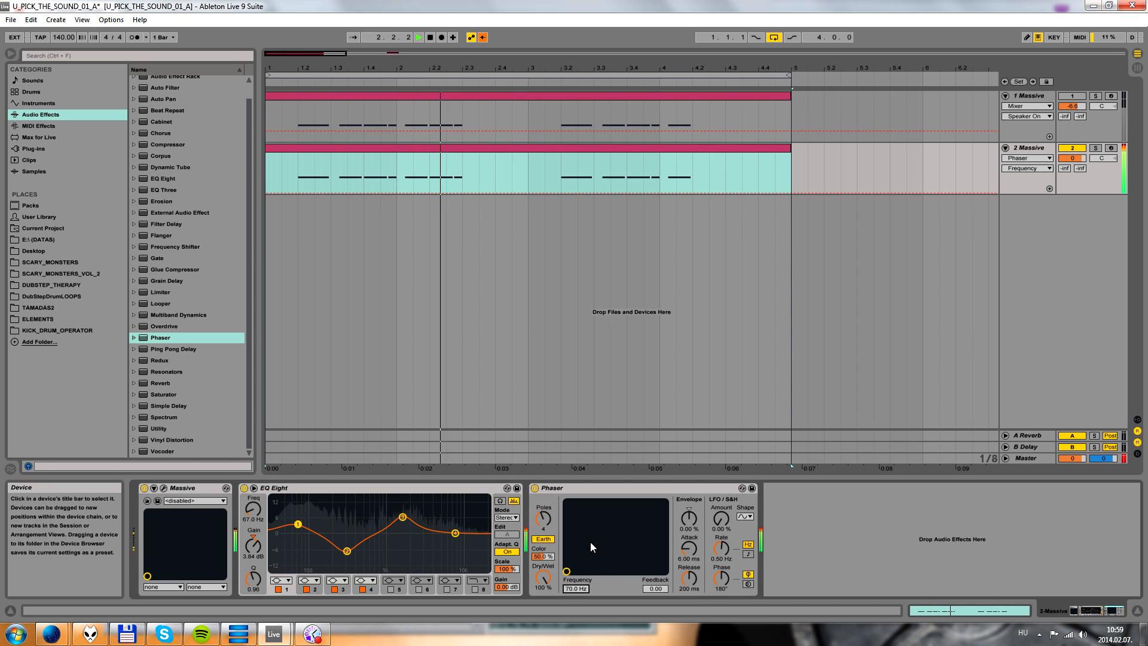
mouse_move(547, 589)
left_mouse_down()
mouse_move(547, 612)
mouse_move(546, 574)
left_mouse_up()
key("space")
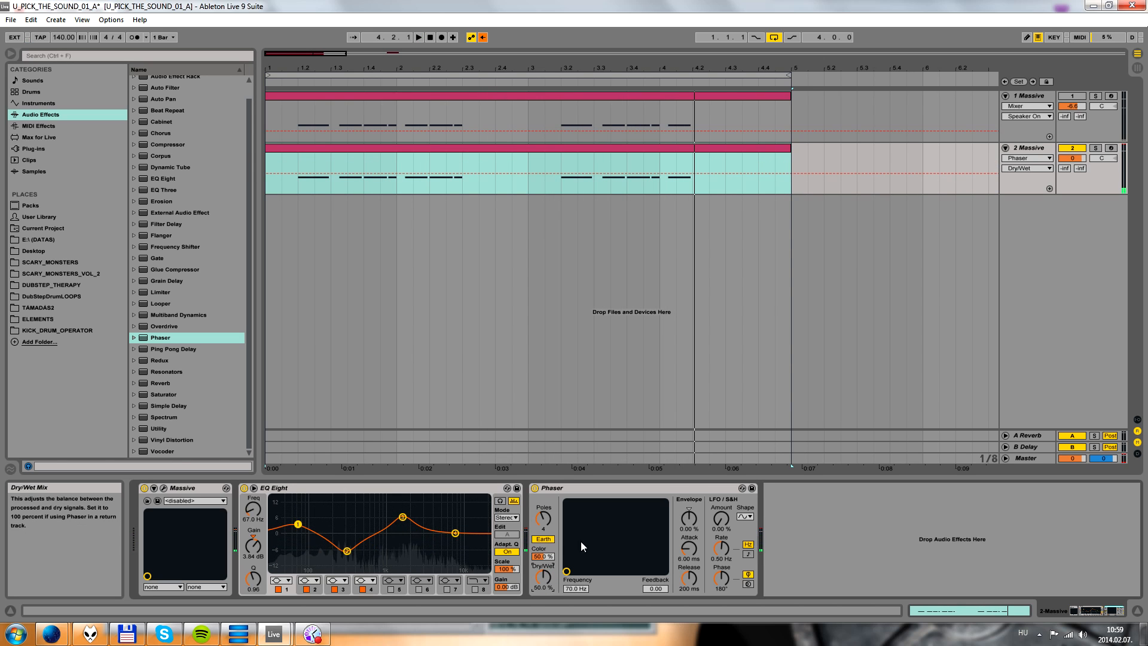
Step: Play the loop and compare the sound with the Phaser switched off and on
key("space")
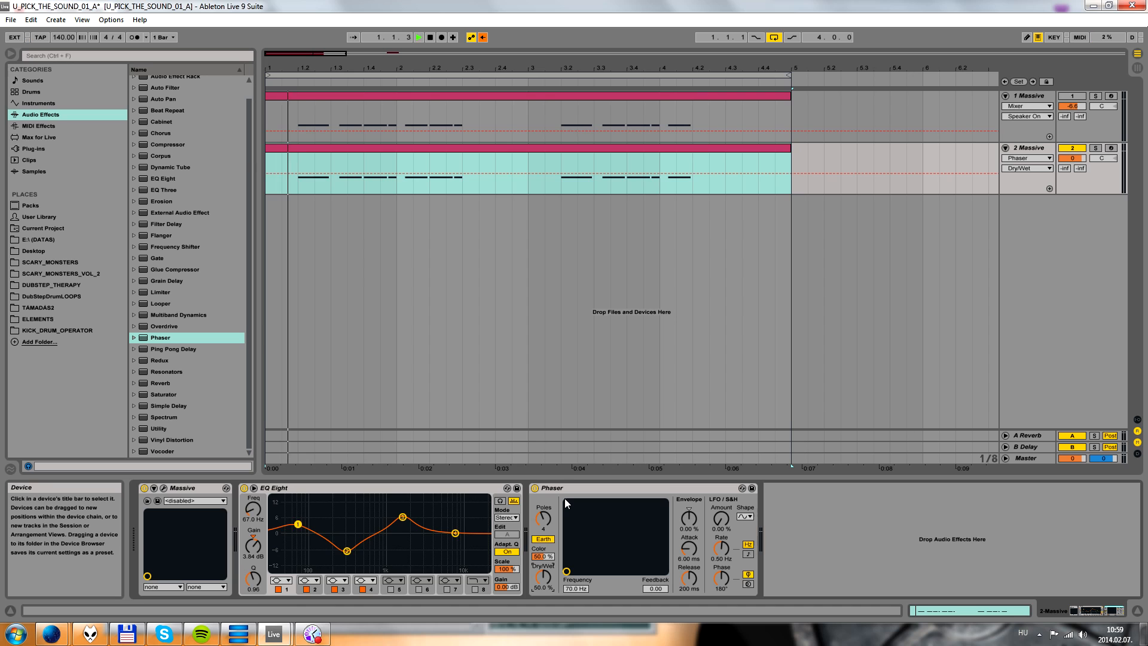
left_click(533, 488)
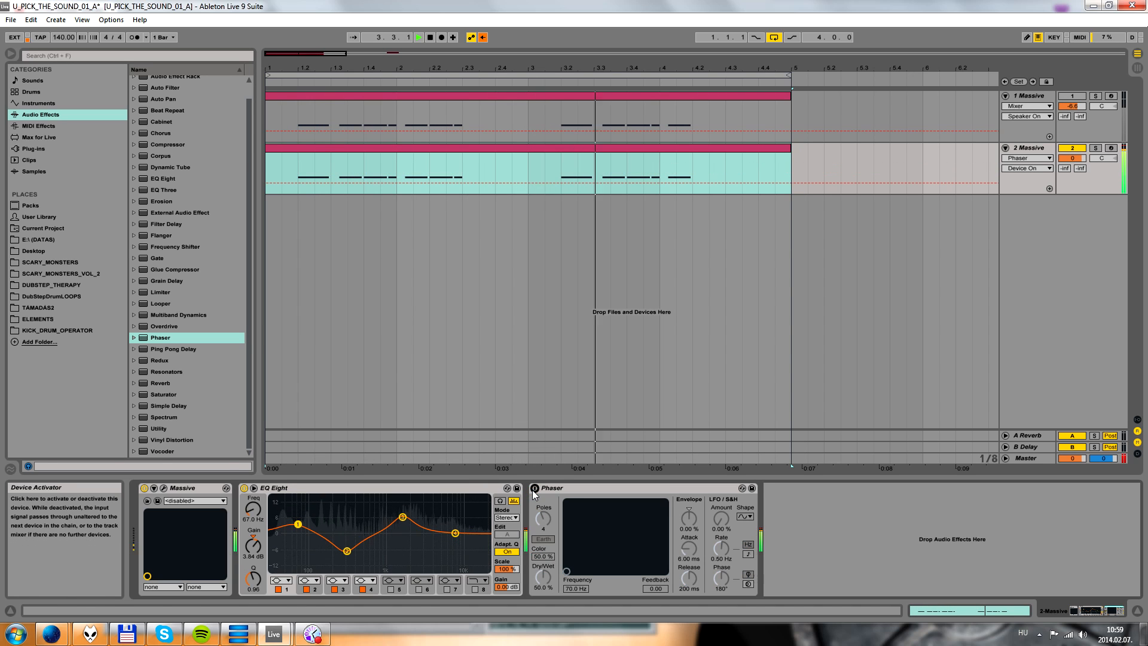
left_click(534, 489)
key("space")
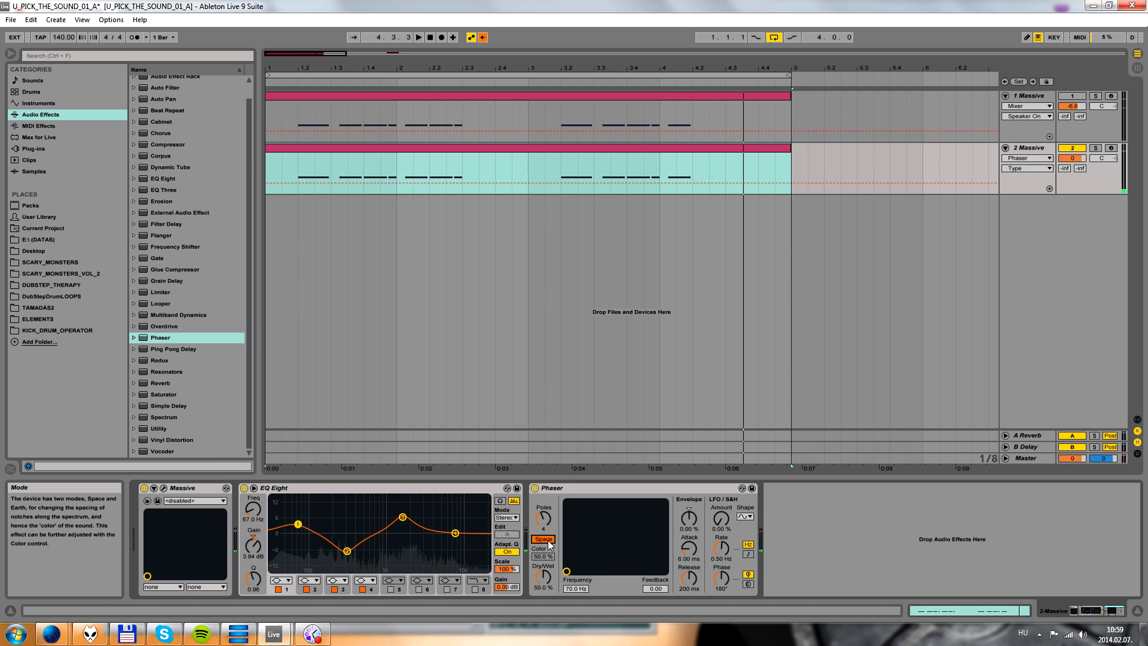
Step: Try the Phaser's Space and Earth modes and 8 poles during playback
left_click(548, 540)
key("space")
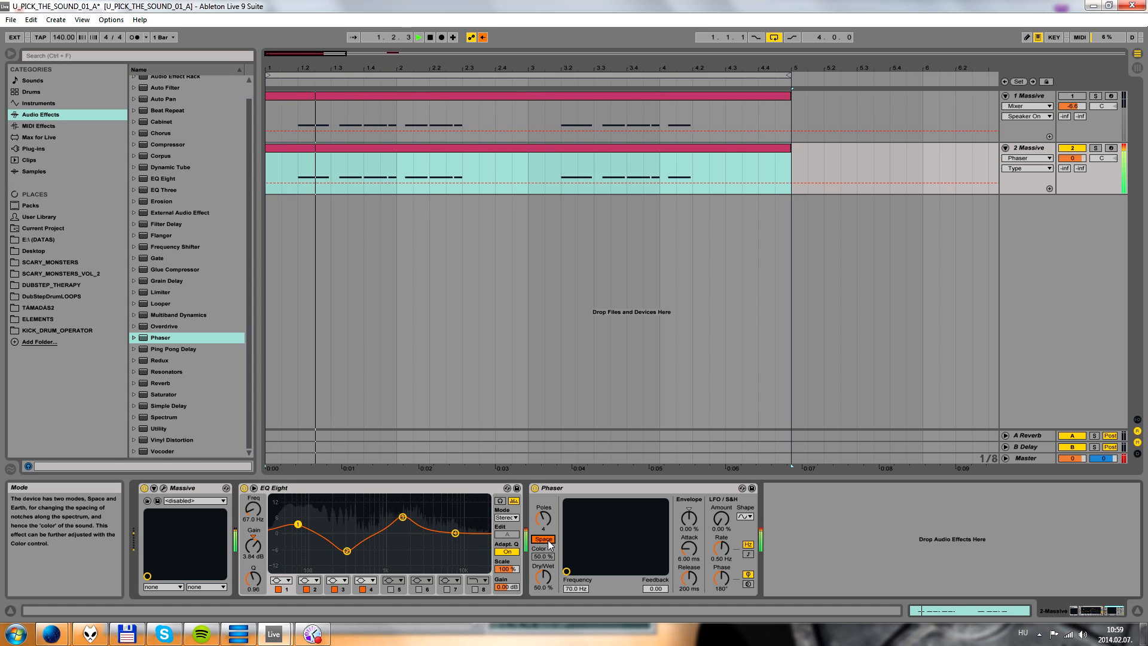
left_click(547, 540)
left_click_drag(544, 519, 543, 478)
left_click(548, 540)
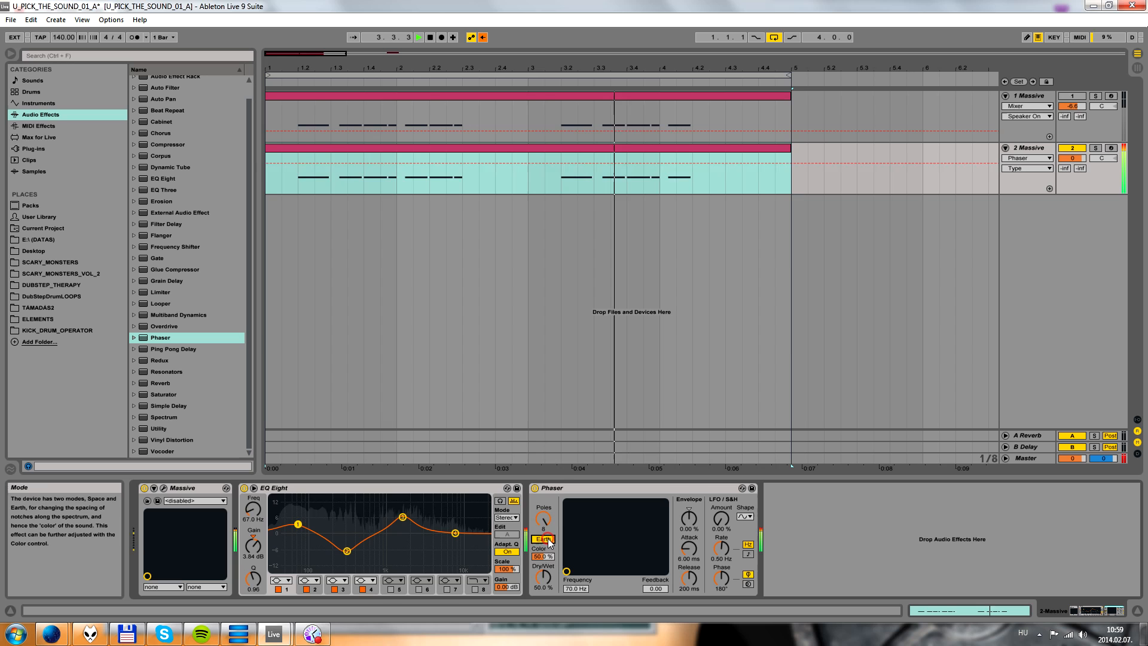
Step: Try the Phaser at 100% Dry/Wet and return the mix to 50%
left_click_drag(544, 578, 543, 532)
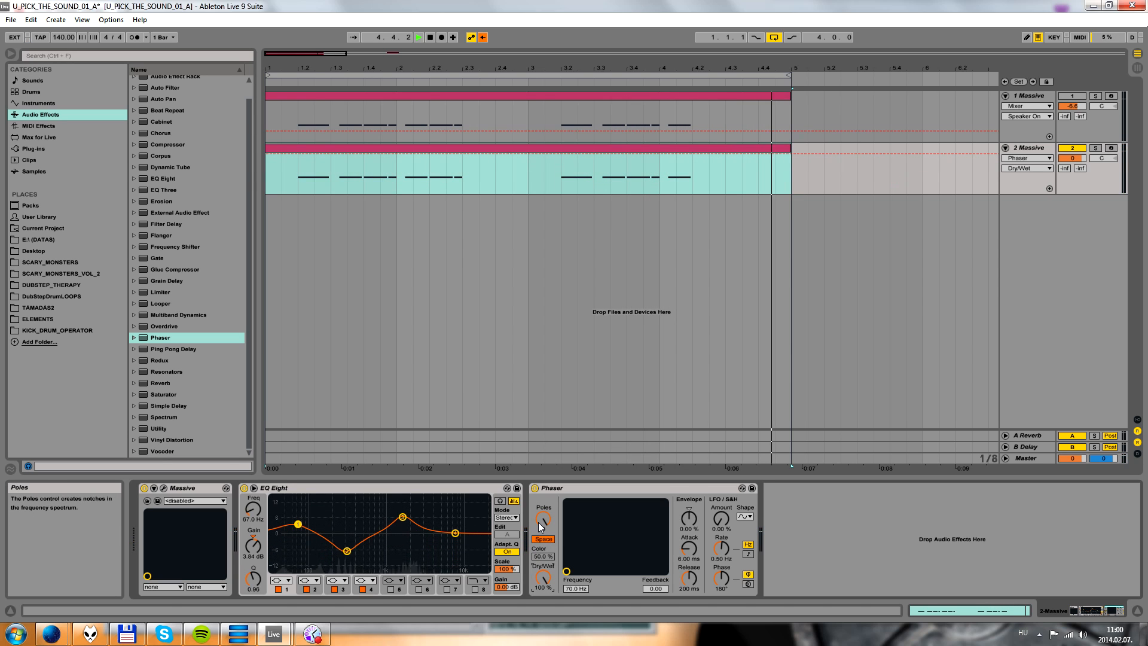
left_click_drag(542, 577, 543, 616)
left_click_drag(544, 578, 544, 583)
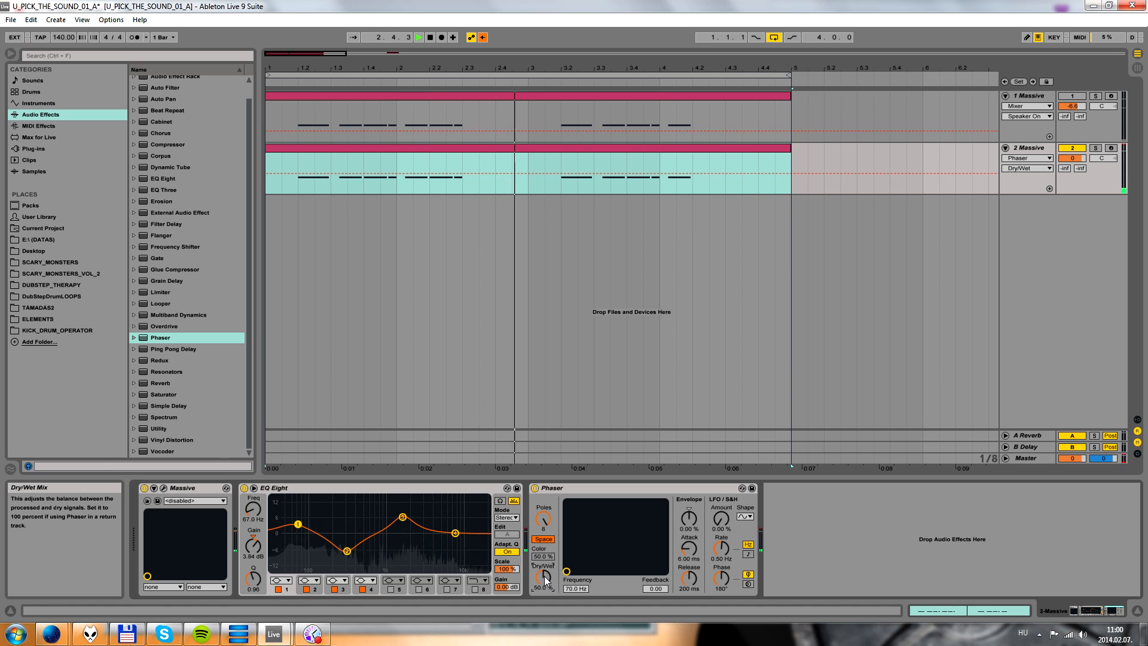
Step: Compare the sound with the Phaser off and on, and set it to 4 poles in Earth mode
left_click(534, 489)
left_click(534, 489)
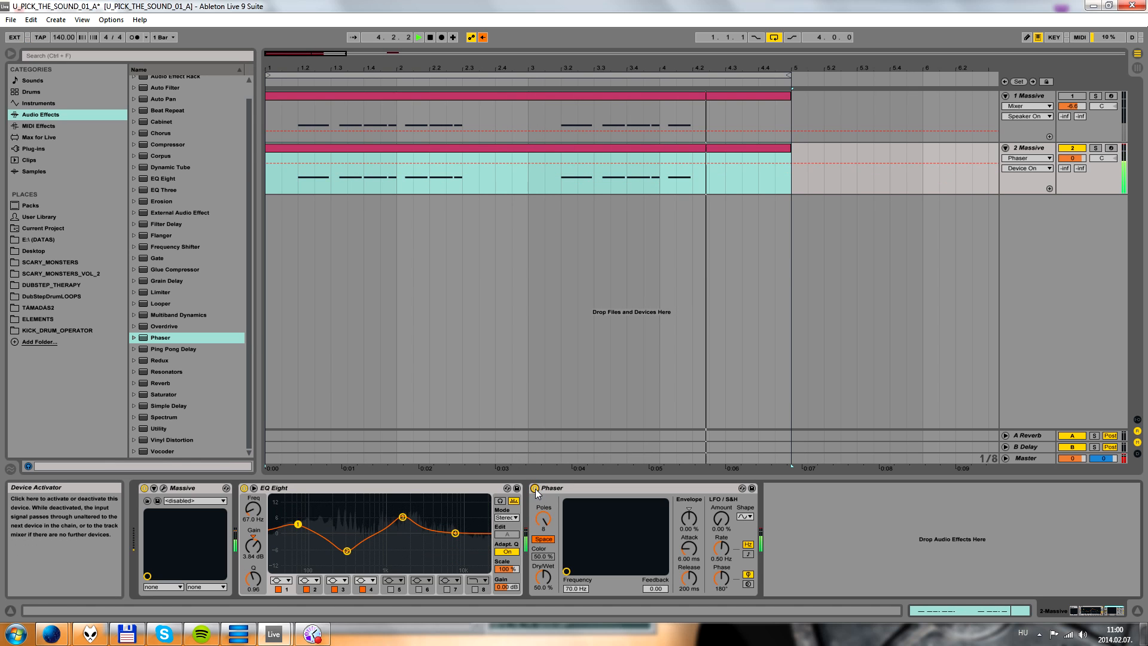
left_click_drag(543, 519, 543, 538)
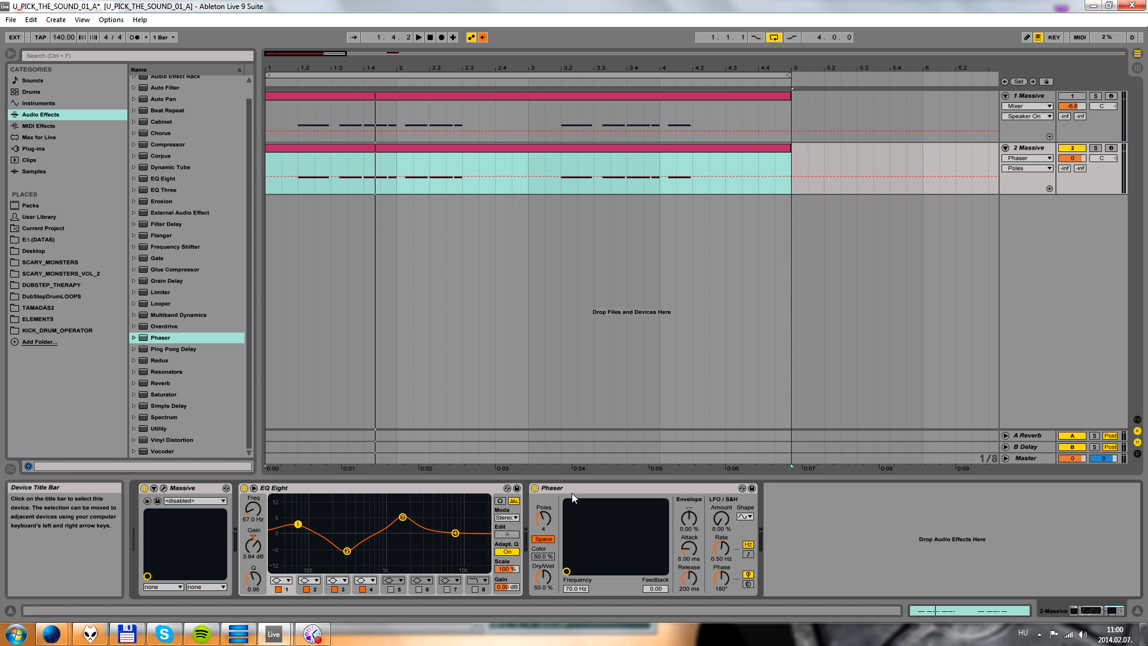
left_click(544, 538)
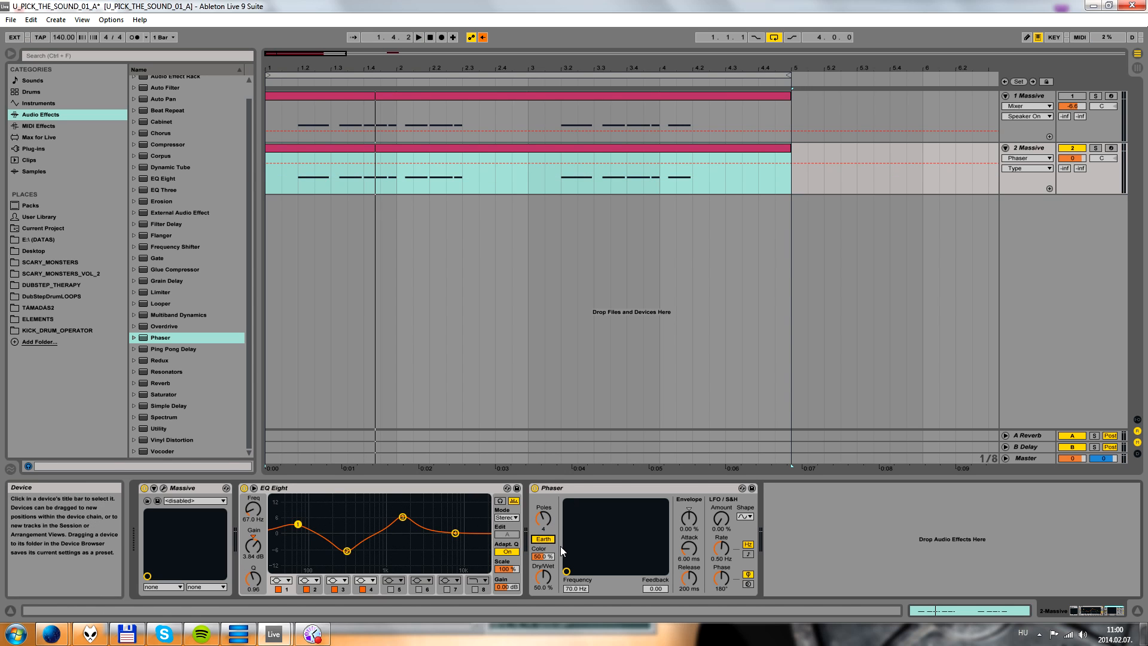
Step: Audition the loop, add an Overdrive after the Phaser and set it to 48% Drive, 56% Tone and 40% Dynamics
key("space")
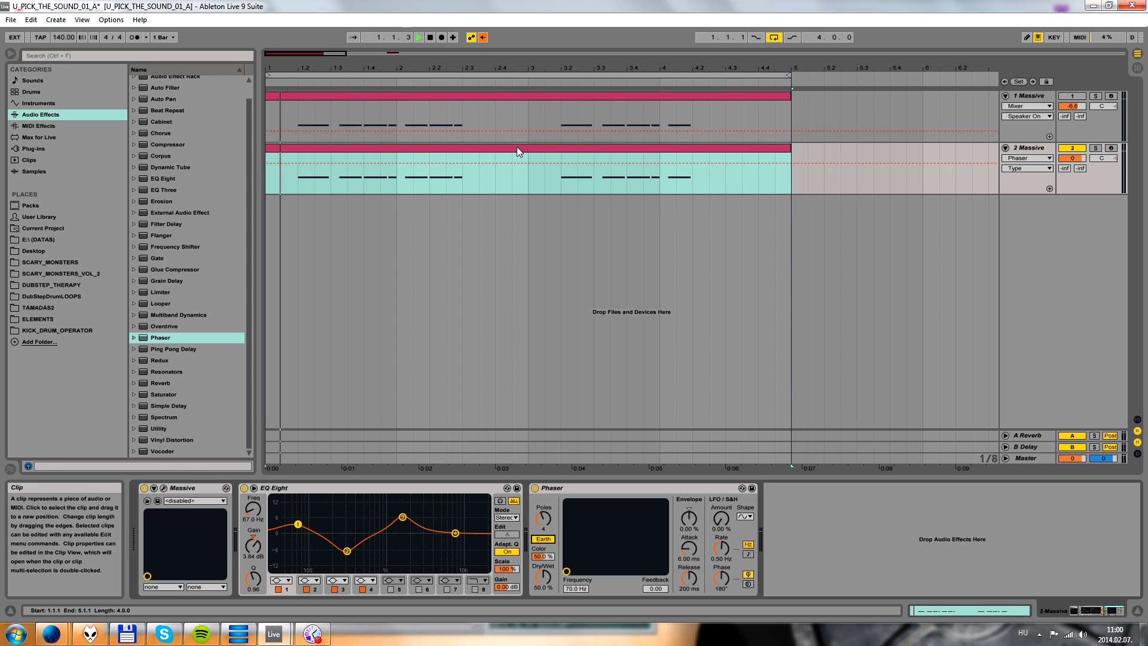
left_click(297, 177)
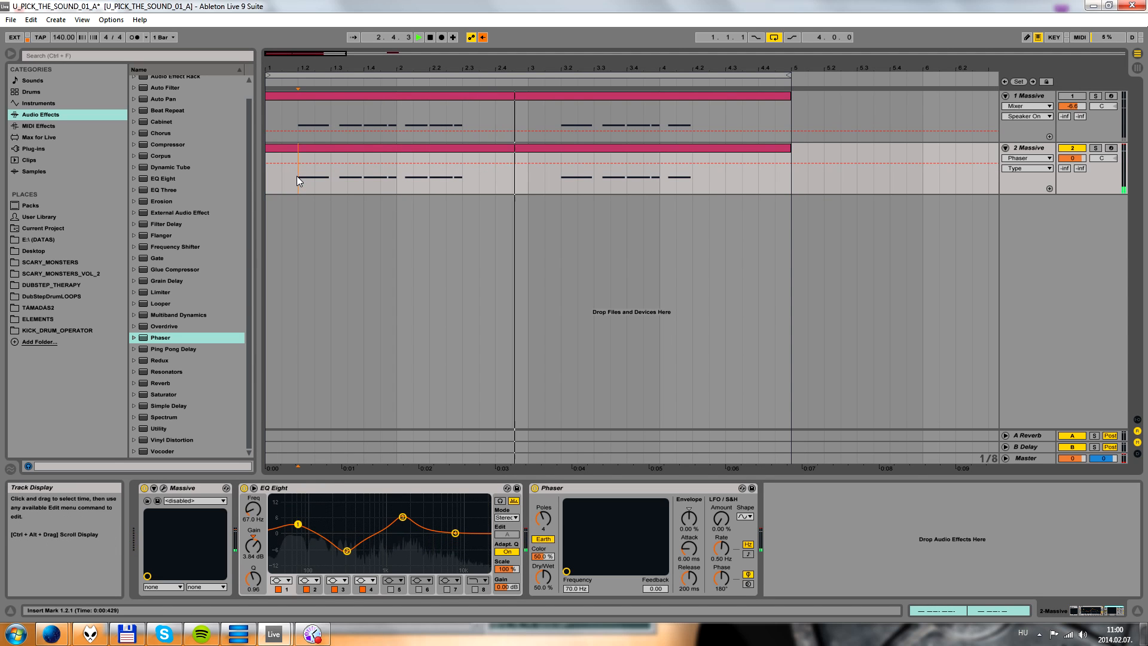
left_click(170, 327)
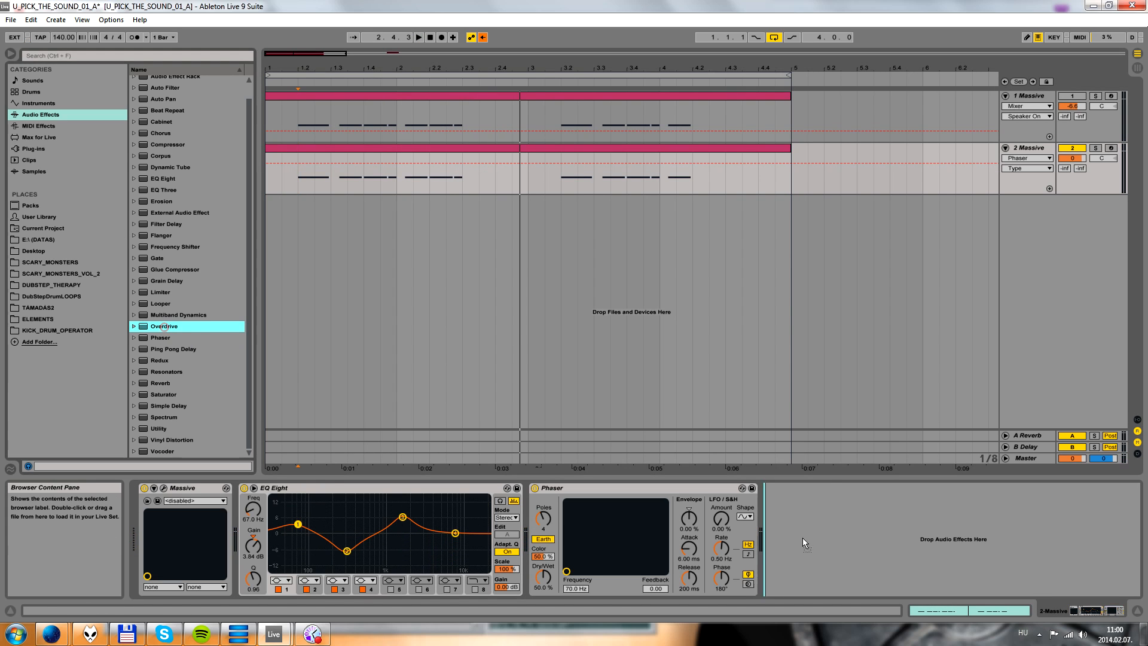
left_click_drag(803, 543, 804, 541)
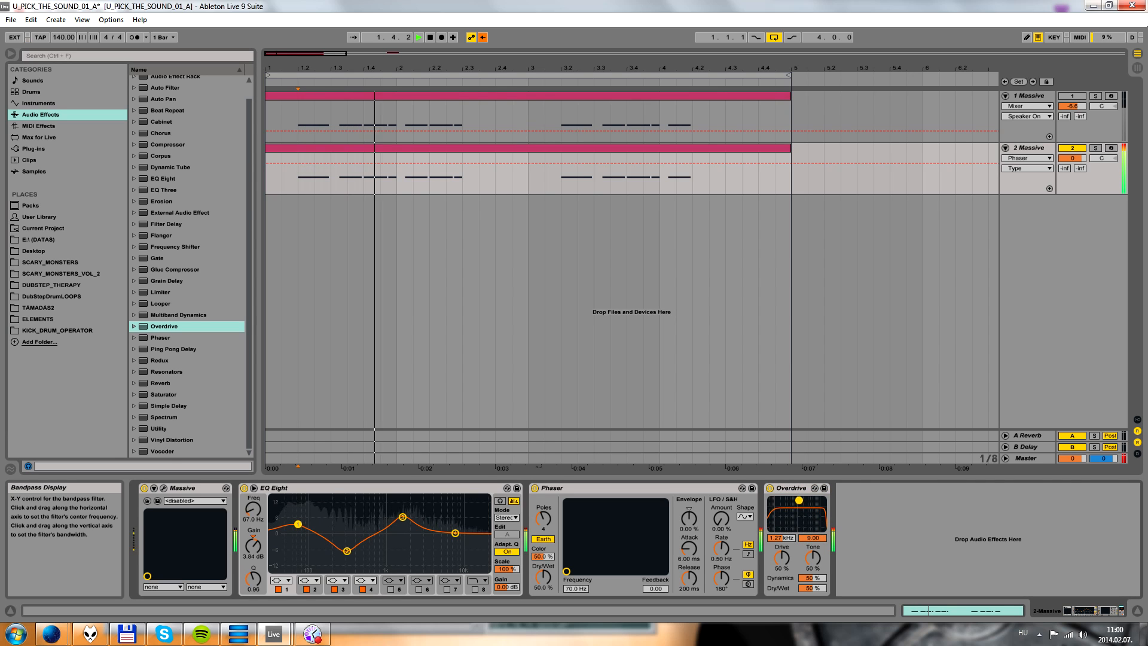
left_click_drag(782, 558, 812, 561)
left_click(812, 578)
Step: Group the devices from Massive through Overdrive into an Instrument Rack
left_click(785, 489)
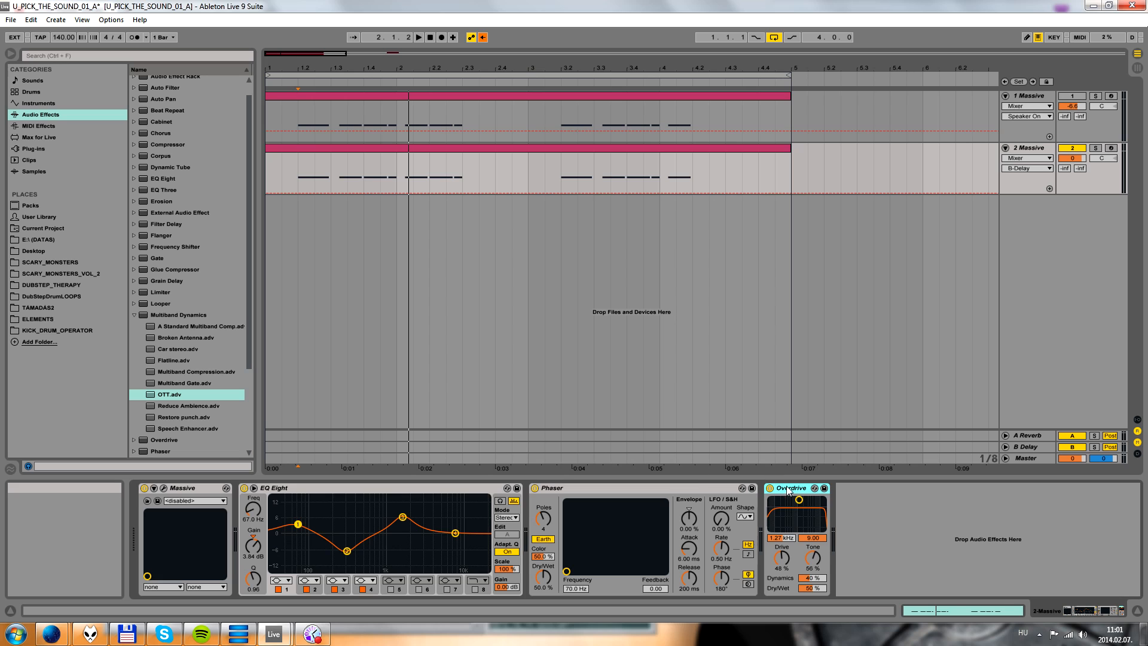
left_click(201, 488, "shift")
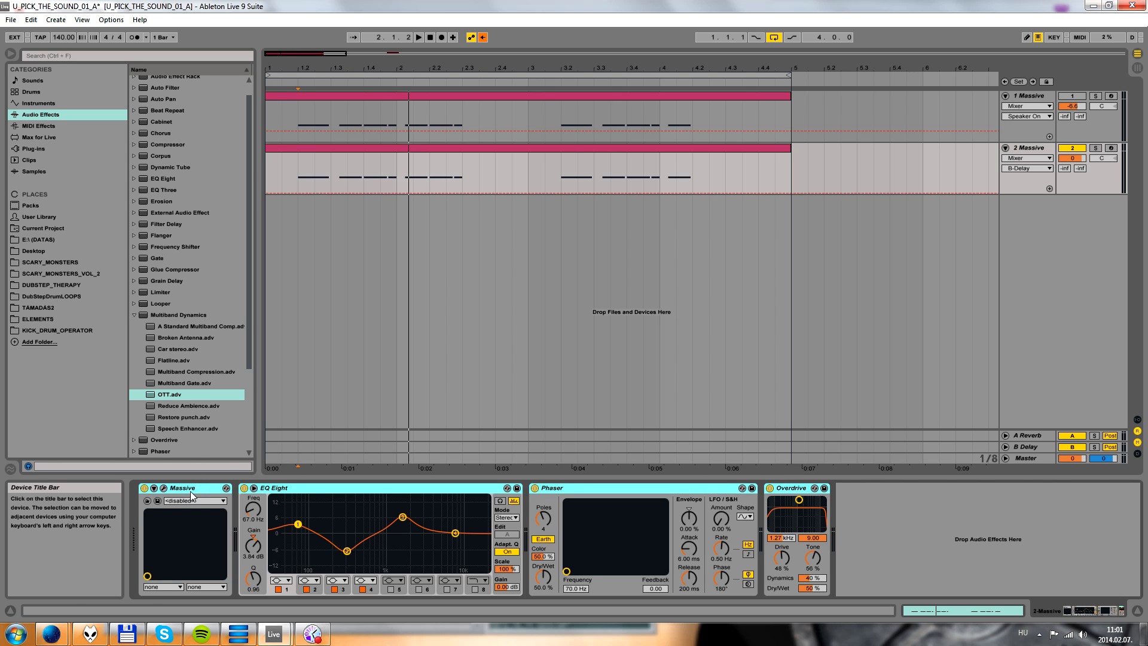
key("ctrl+g")
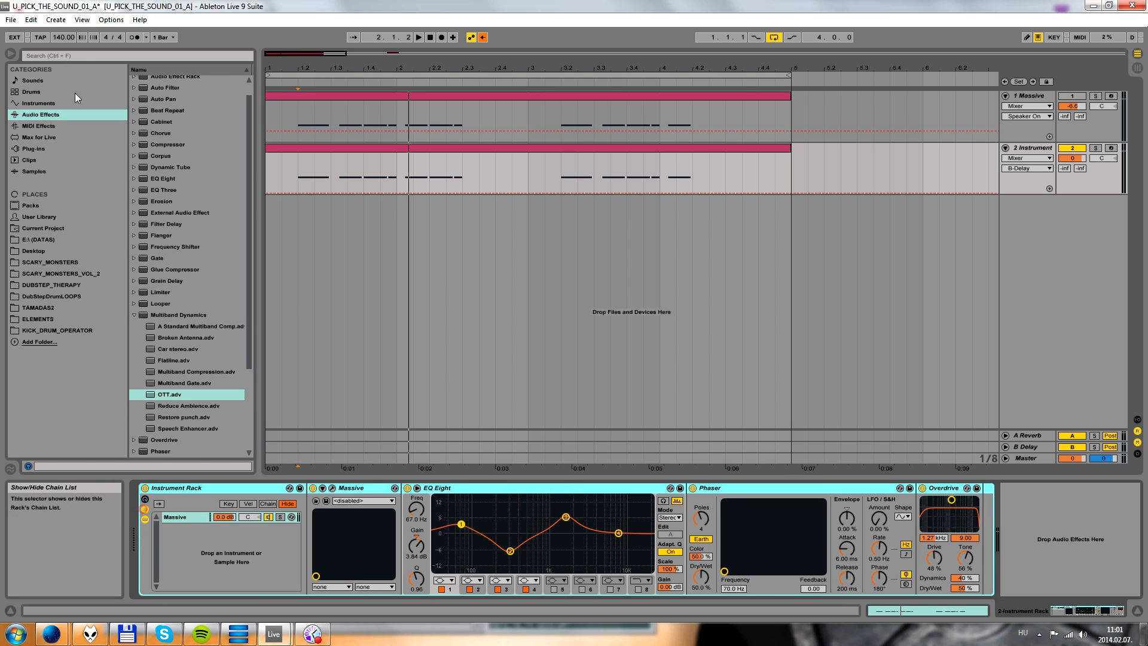
Step: Add Operator as a second chain in the Instrument Rack and play it with the Massive chain deactivated
left_click(35, 103)
left_click_drag(166, 165, 271, 469)
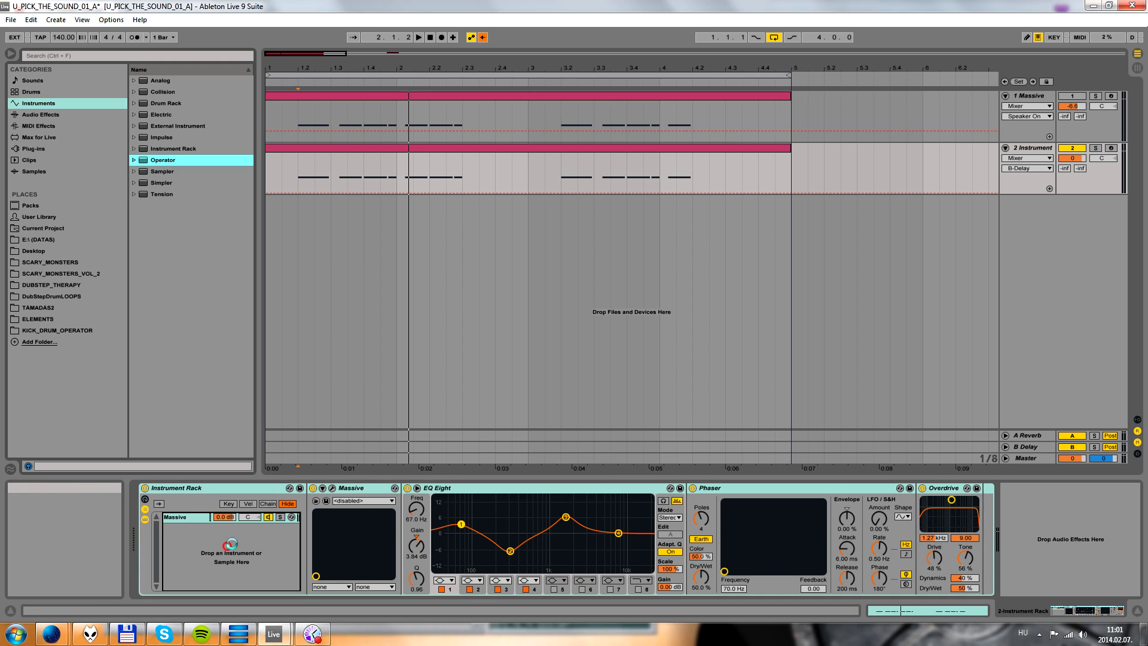
left_click_drag(231, 544, 232, 546)
key("space")
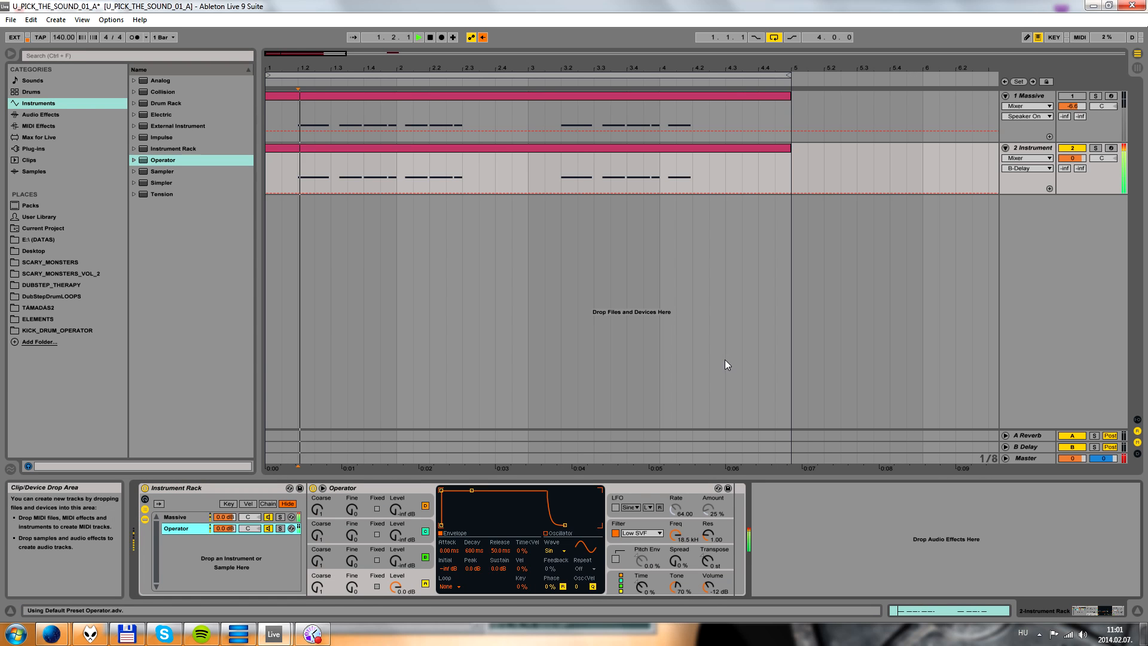
left_click(268, 517)
left_click(199, 529)
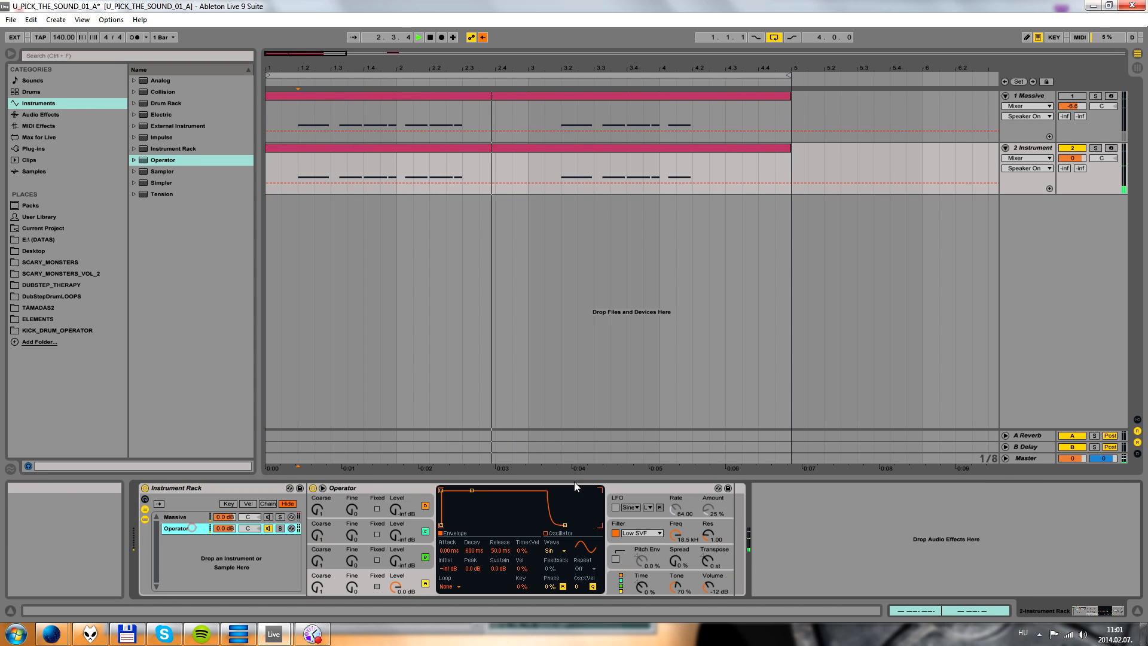
Step: Set Operator's Transpose to +12 st and raise the Osc B level to about -26 dB
left_click(706, 562)
left_click_drag(708, 563, 708, 563)
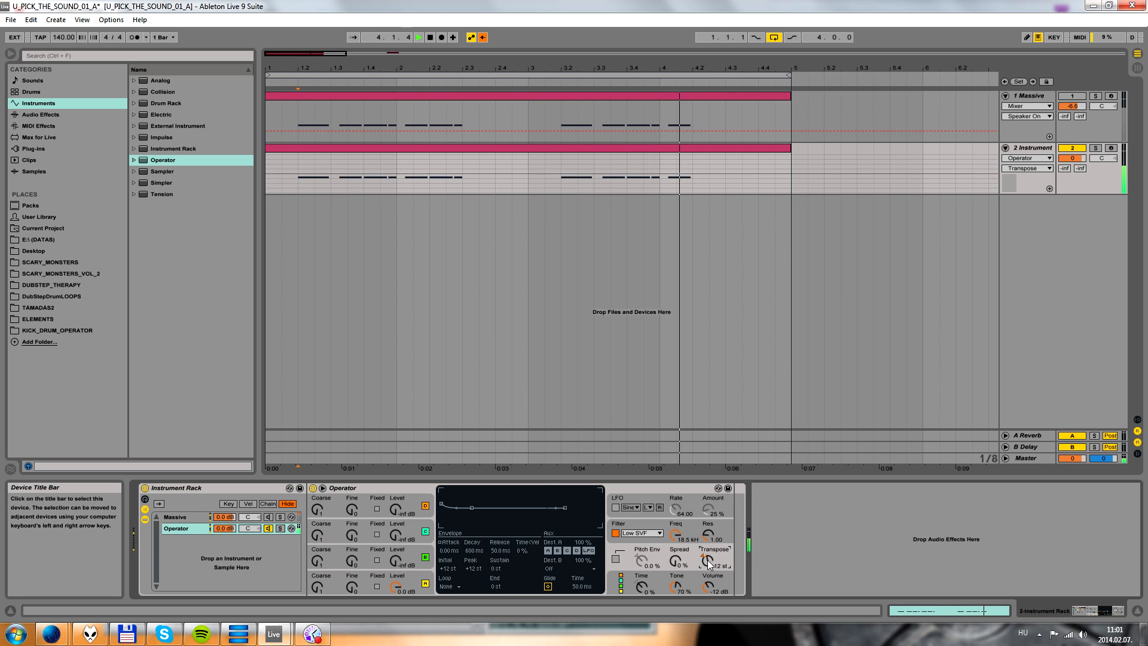
left_click(407, 550)
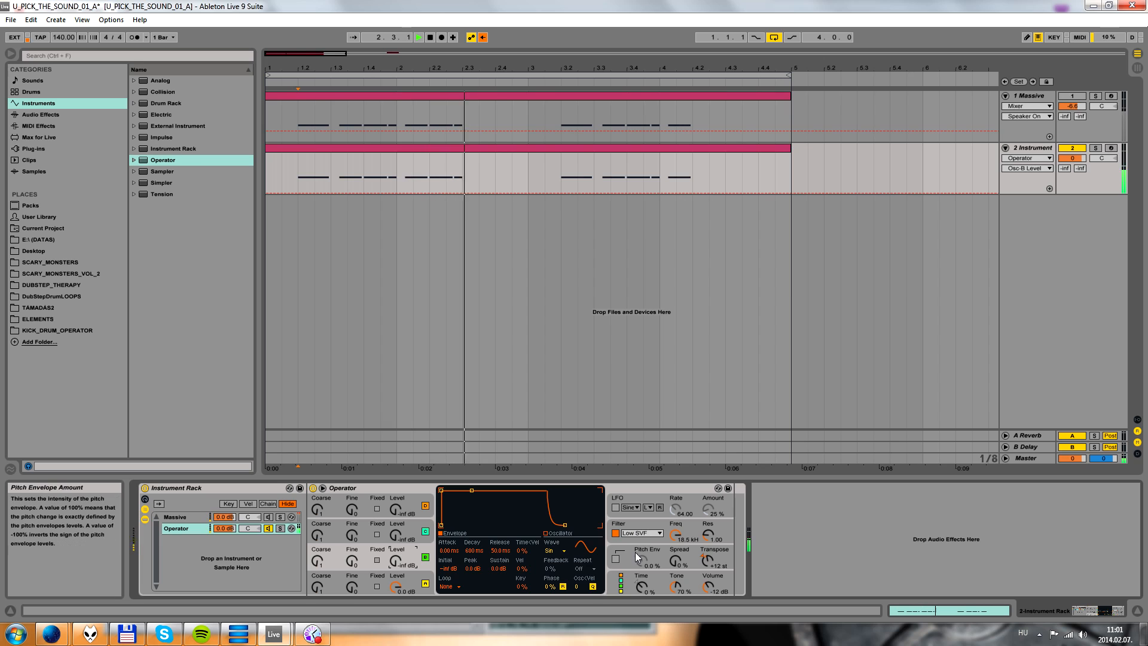
left_click_drag(394, 560, 394, 525)
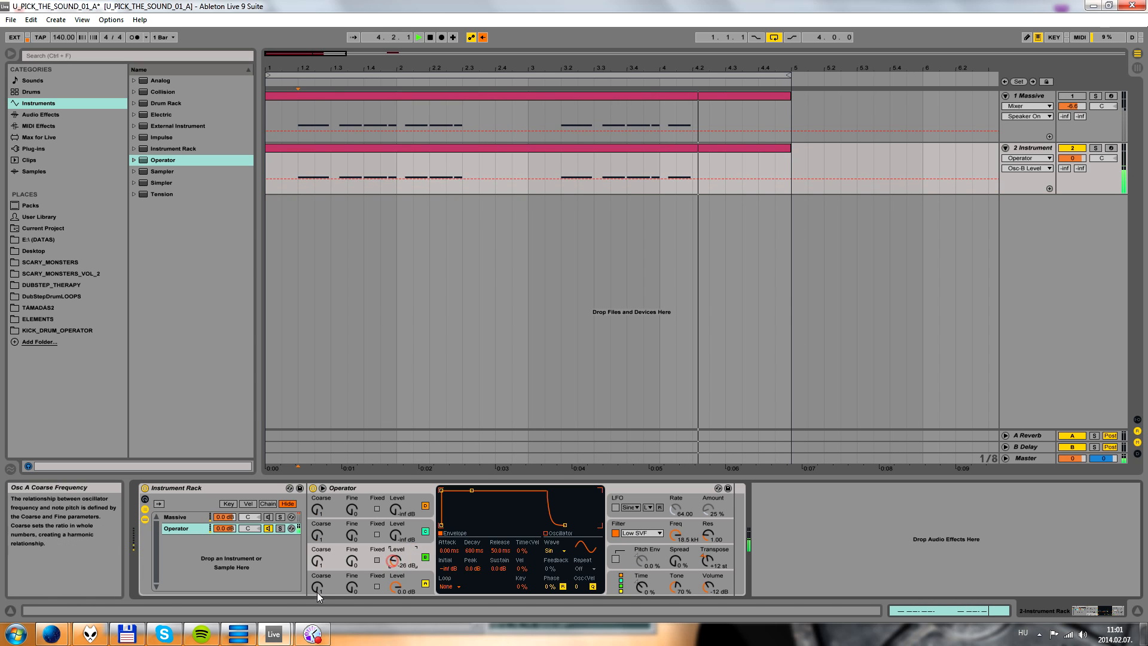
Step: Set Operator's Osc A Coarse to 0.5, its Volume to -10 dB and the Osc B level to -18 dB
left_click(319, 561)
left_click_drag(318, 586, 319, 592)
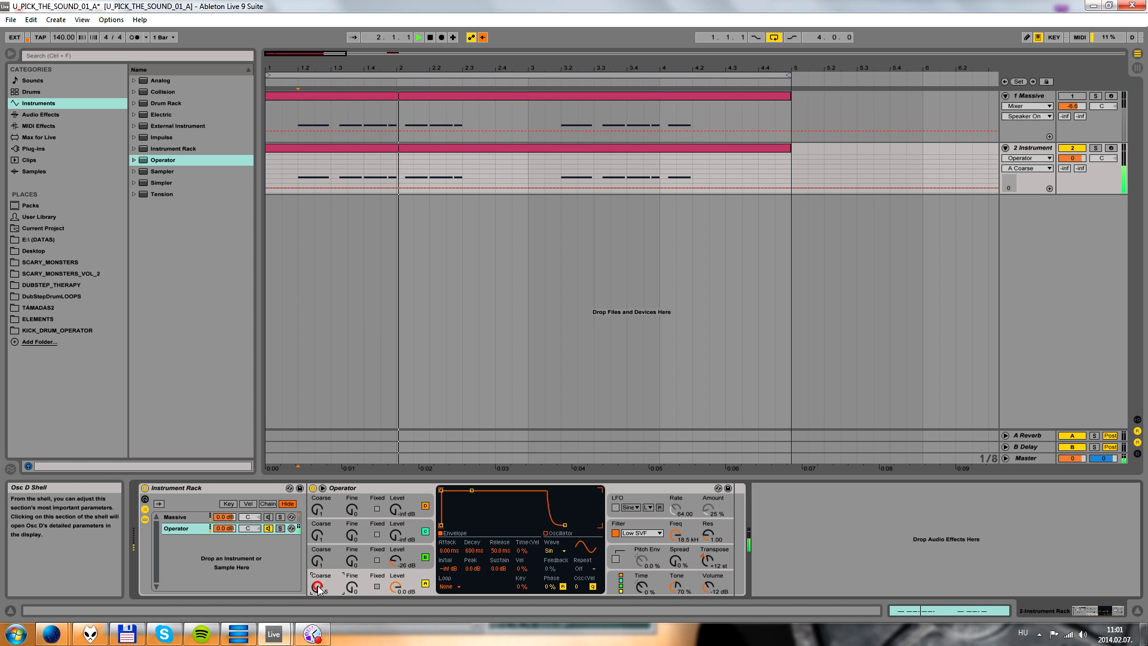
left_click(708, 586)
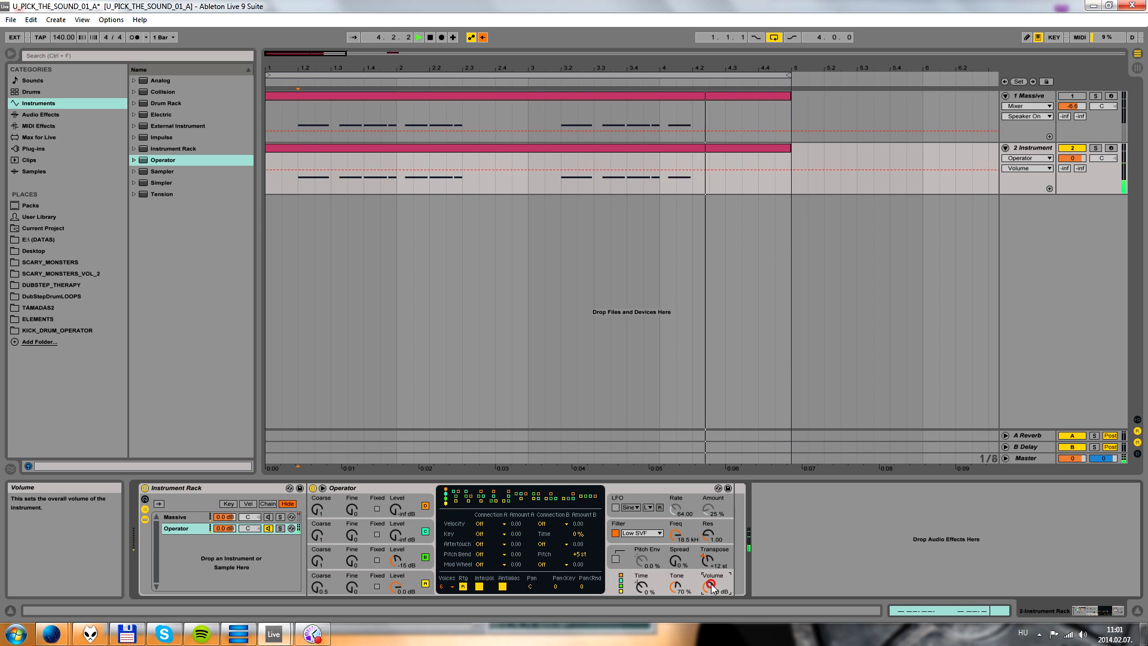
left_click_drag(396, 561, 396, 564)
Step: Loop the first phrase of the second track from 1.2.1 to 2.3.1 and play it
key("space")
left_click_drag(462, 180, 297, 181)
key("ctrl+l")
key("space")
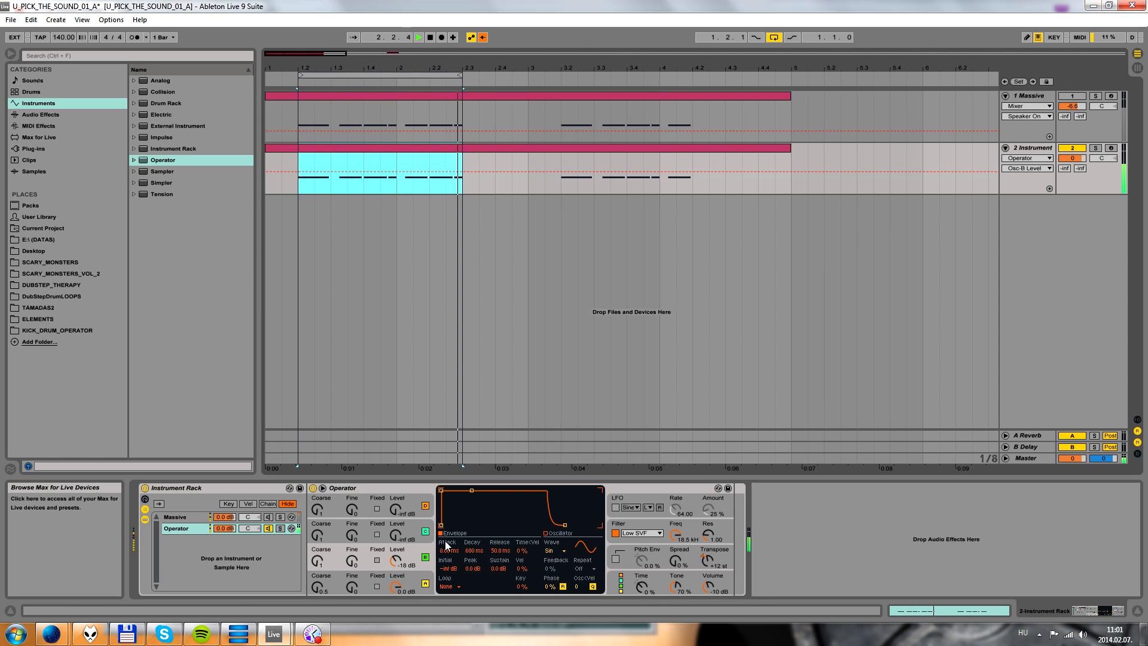
Step: Raise Operator's Volume to about -6 dB, set Osc B's level to -13 dB and keep Osc A Coarse at 0.5
left_click(704, 557)
left_click_drag(708, 587, 708, 571)
left_click_drag(396, 561, 396, 531)
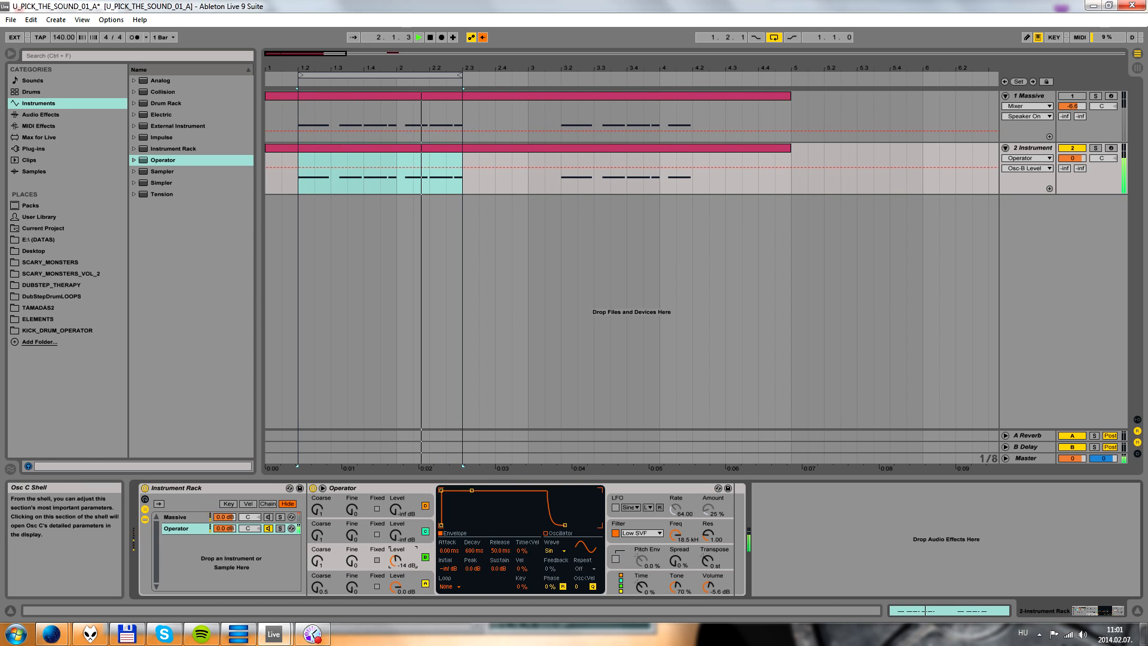
left_click_drag(320, 561, 320, 585)
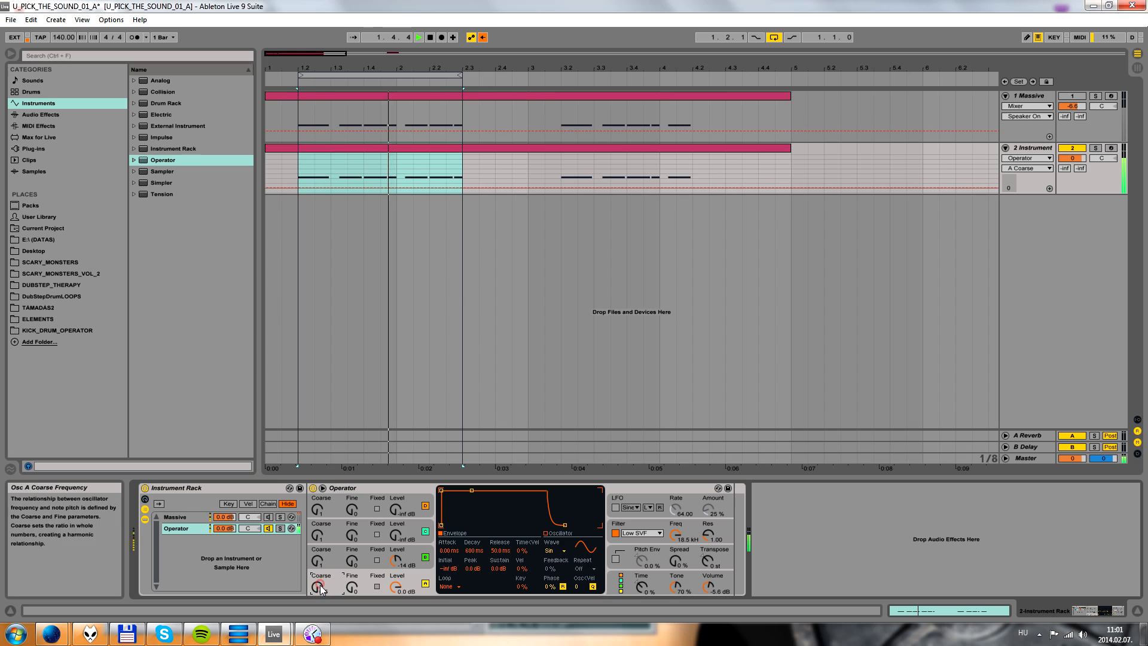
left_click_drag(396, 560, 396, 558)
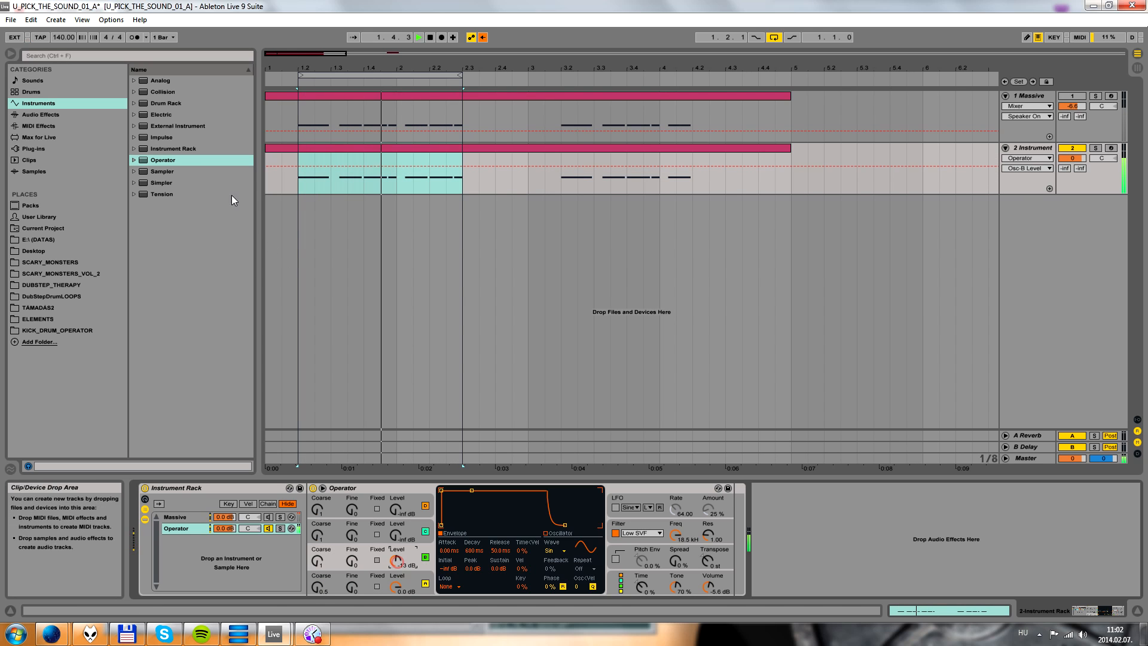
Step: Add an Auto Filter after Operator with a low-pass cutoff of about 152 Hz and Q of 0.24
left_click(42, 114)
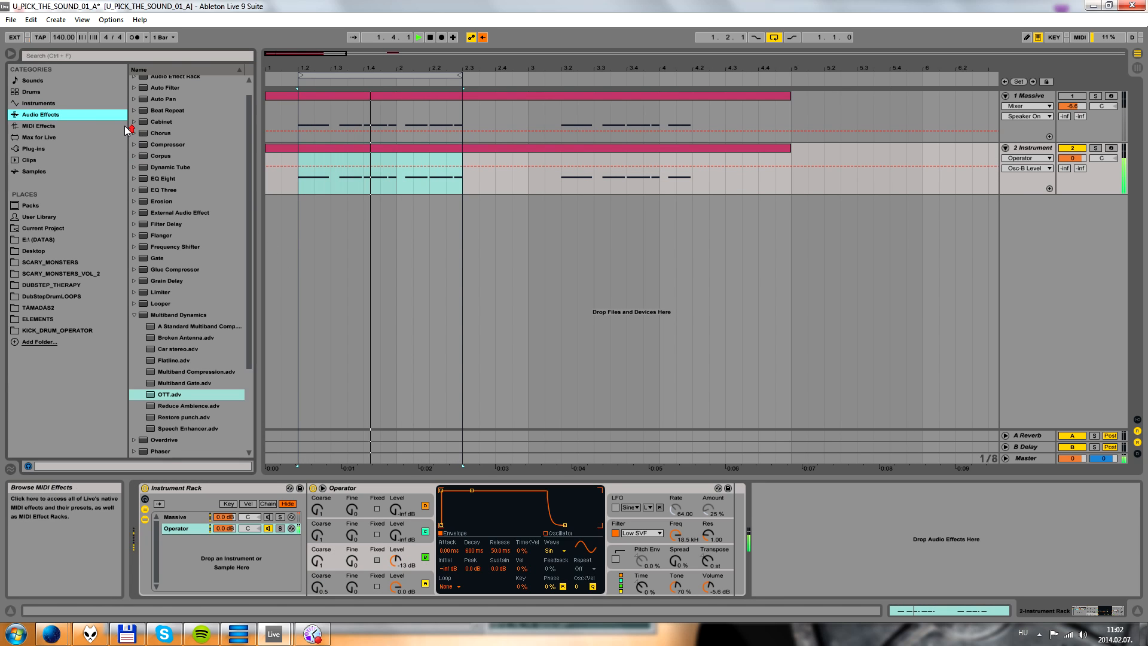
left_click_drag(159, 88, 677, 482)
left_click_drag(766, 521, 742, 526)
left_click_drag(812, 537, 795, 547)
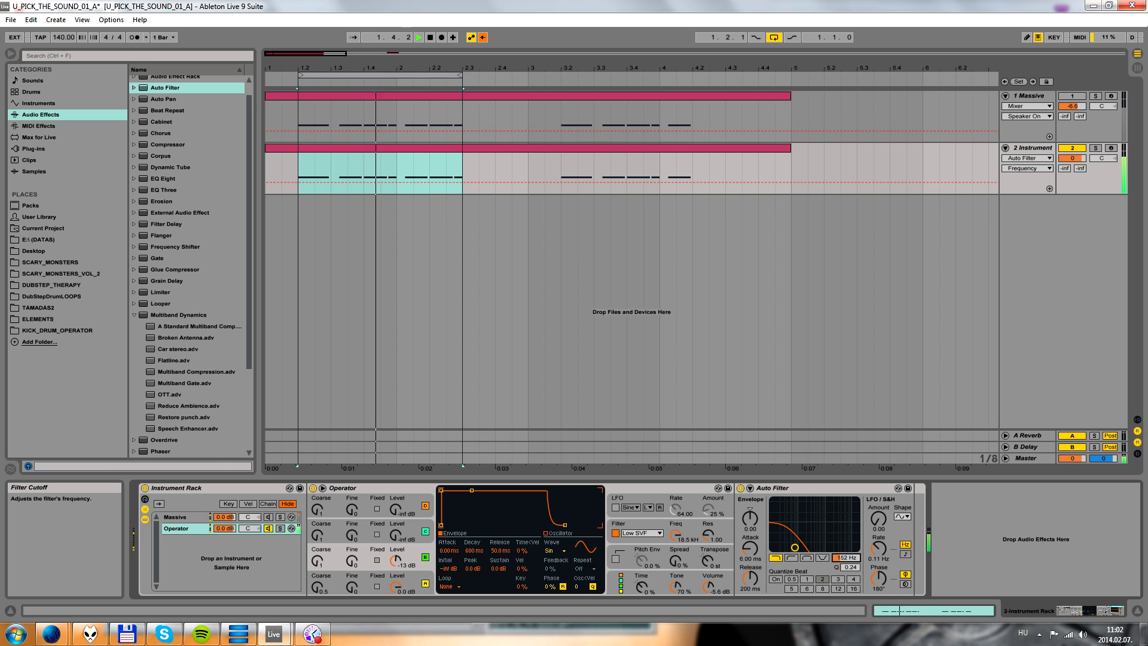
Step: Try Operator's Transpose, keeping it at +12 st, and raise its Volume to -0.3 dB and Osc B's level to about -6 dB
left_click(709, 563)
left_click_drag(709, 562, 709, 571)
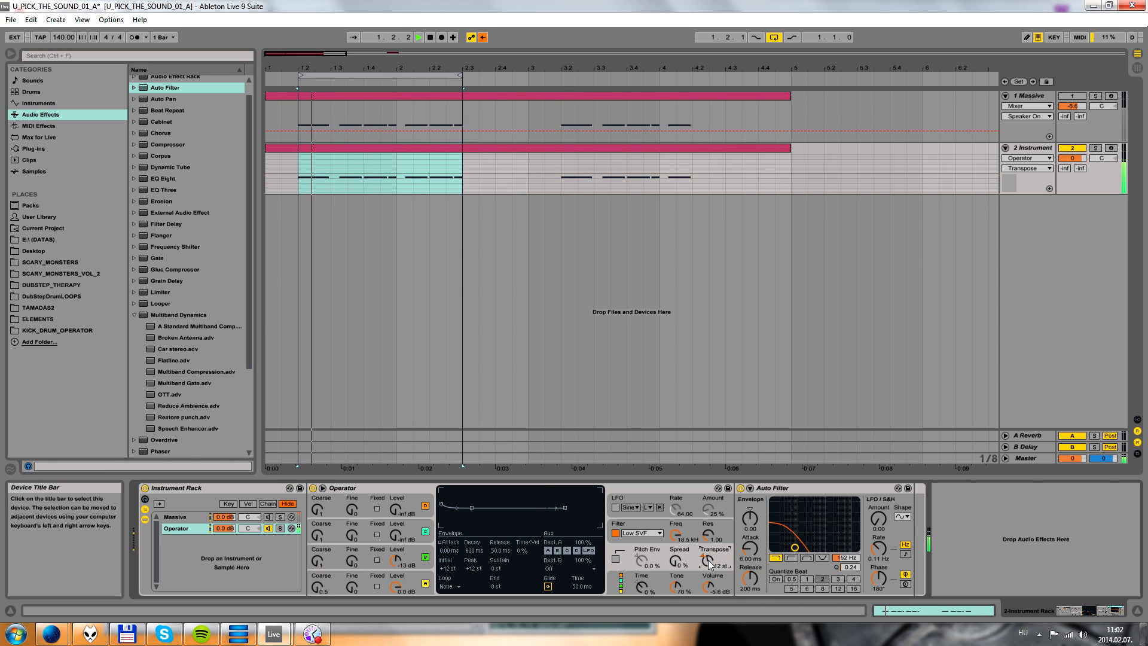
left_click_drag(709, 586, 709, 571)
left_click(396, 561)
left_click_drag(396, 551, 395, 538)
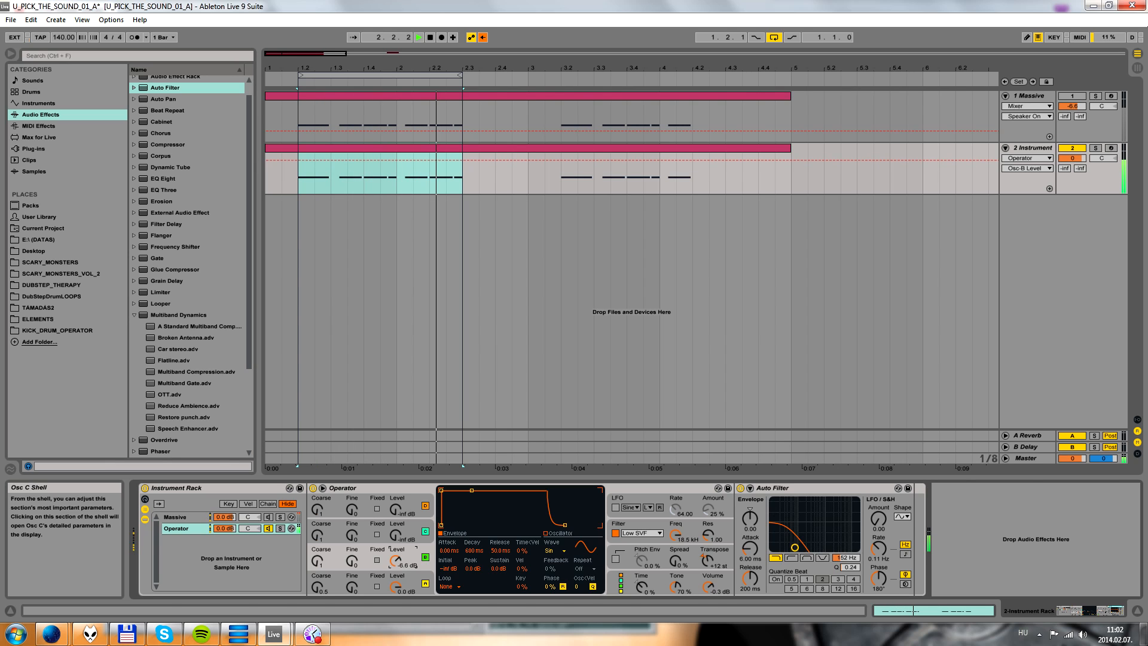
Step: Set the Auto Filter to about 111 Hz with a Q of 1.34 and raise Operator's Volume to 1.6 dB
left_click_drag(795, 547, 791, 529)
left_click(848, 558)
left_click_drag(708, 585, 708, 574)
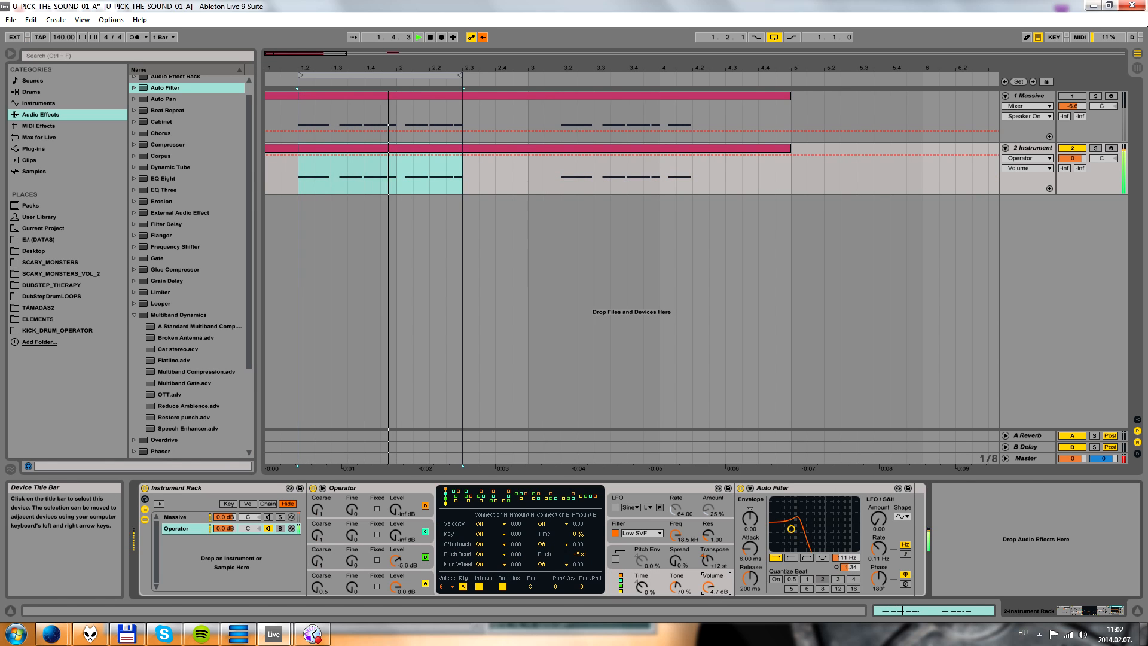
Step: Add a Limiter after the Auto Filter and try other oscillator level and Osc B Coarse settings in Operator
scroll(172, 286, "down", 1)
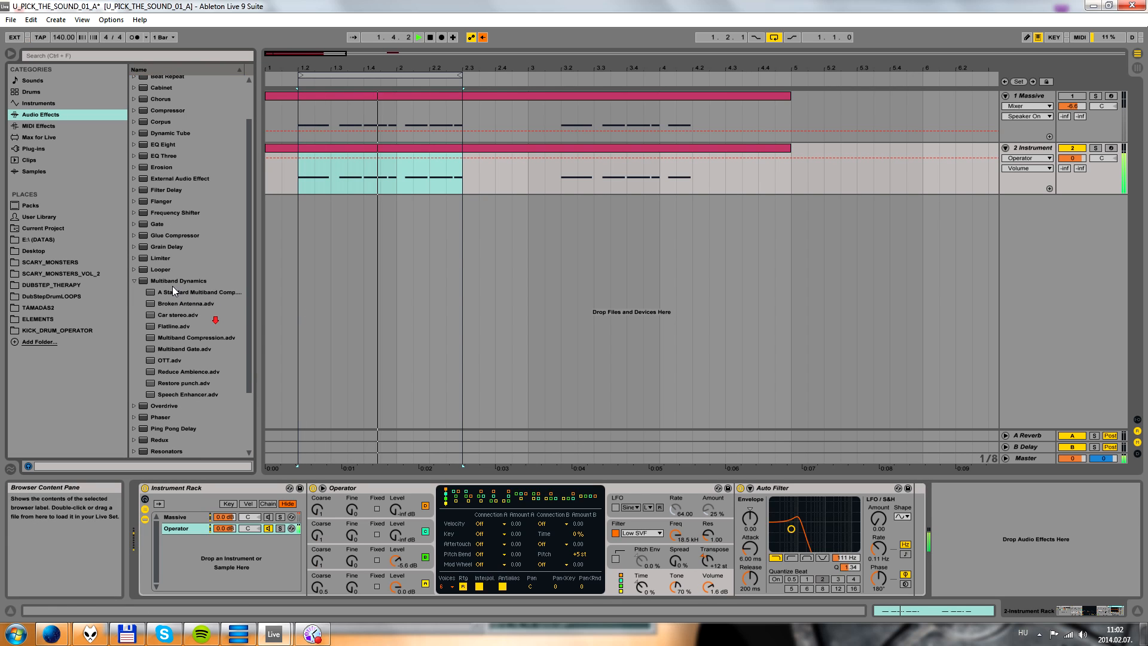
left_click(160, 258)
left_click_drag(899, 529, 903, 530)
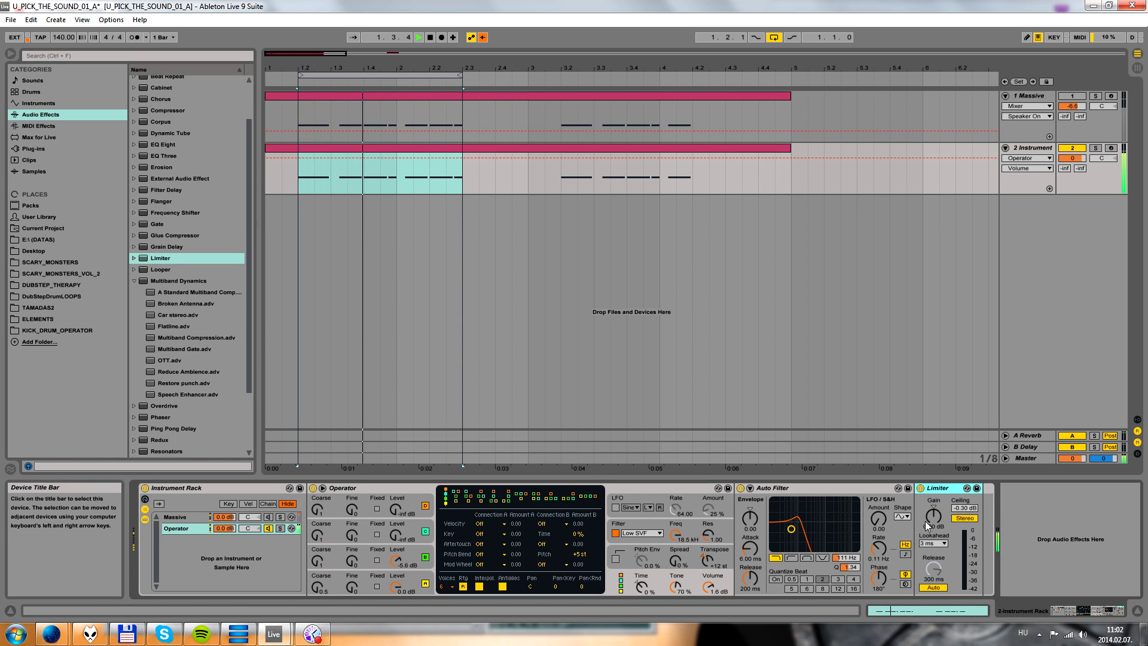
mouse_move(396, 539)
left_mouse_down()
mouse_move(397, 494)
mouse_move(397, 526)
left_mouse_up()
left_click_drag(317, 561, 328, 556)
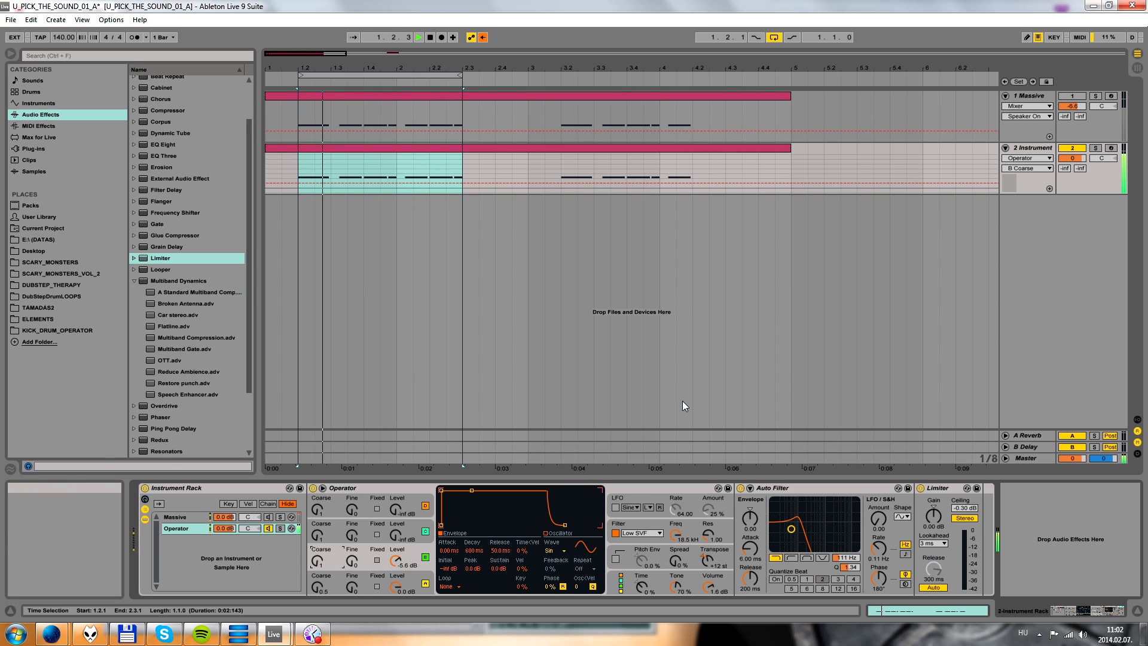
Step: Reactivate the Massive chain, lower its volume to -5.2 dB and compare the mix by toggling the Operator chain
left_click(267, 518)
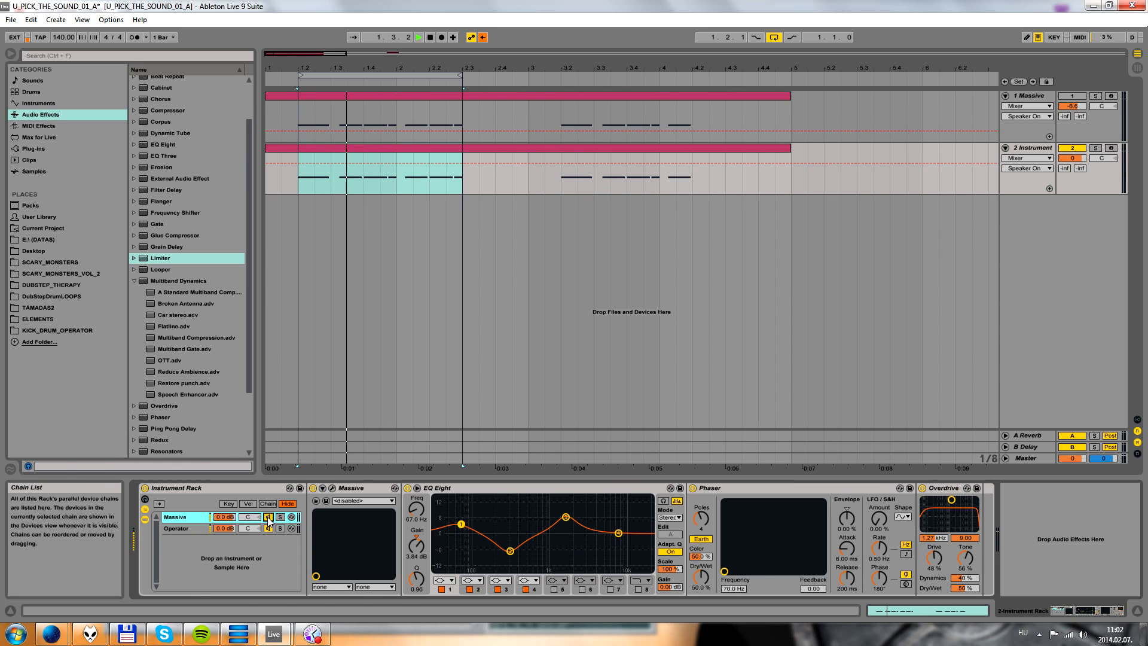
left_click_drag(225, 517, 223, 529)
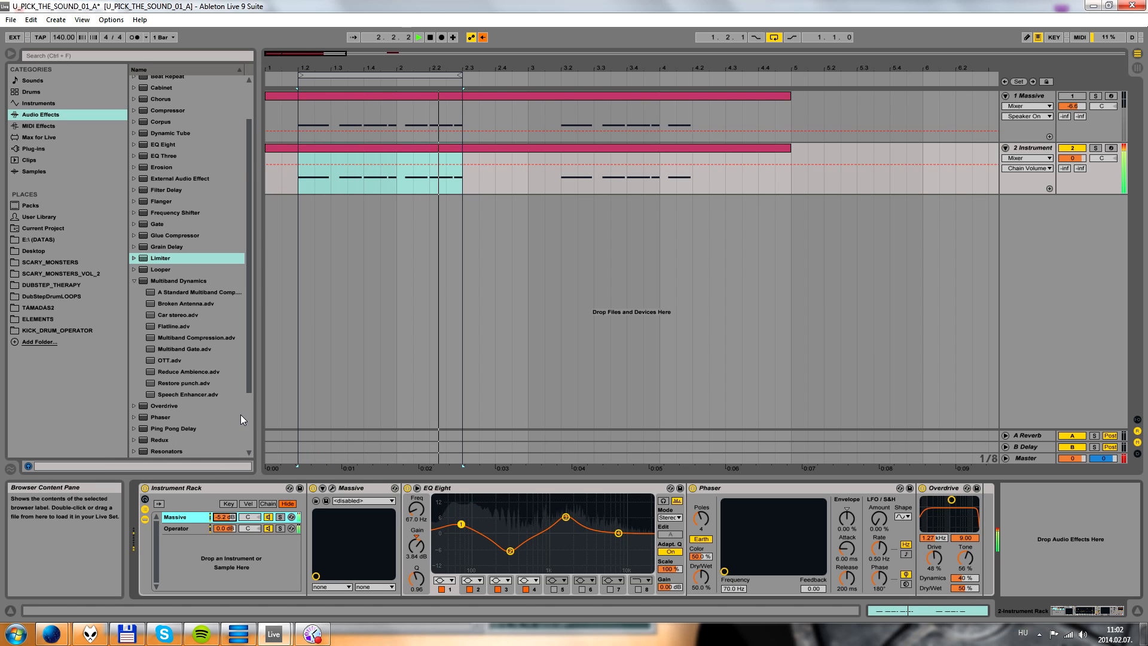
left_click(268, 528)
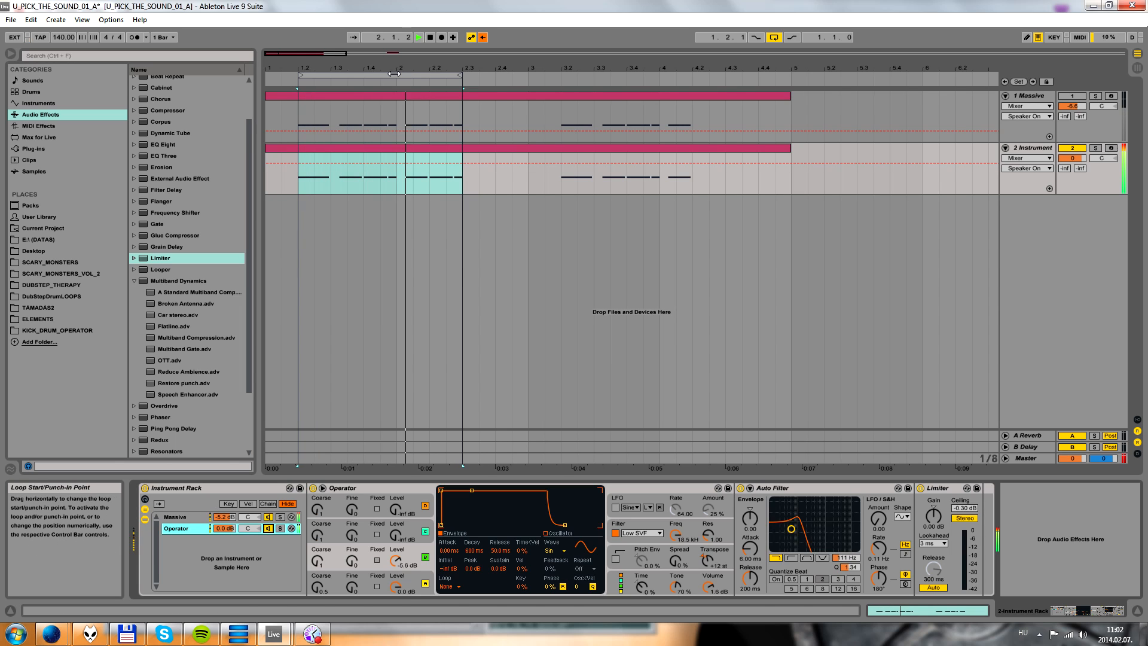
Step: Extend the loop to cover both clips from 1.1.1 to 5.1.1 and play it
left_click_drag(456, 73, 791, 74)
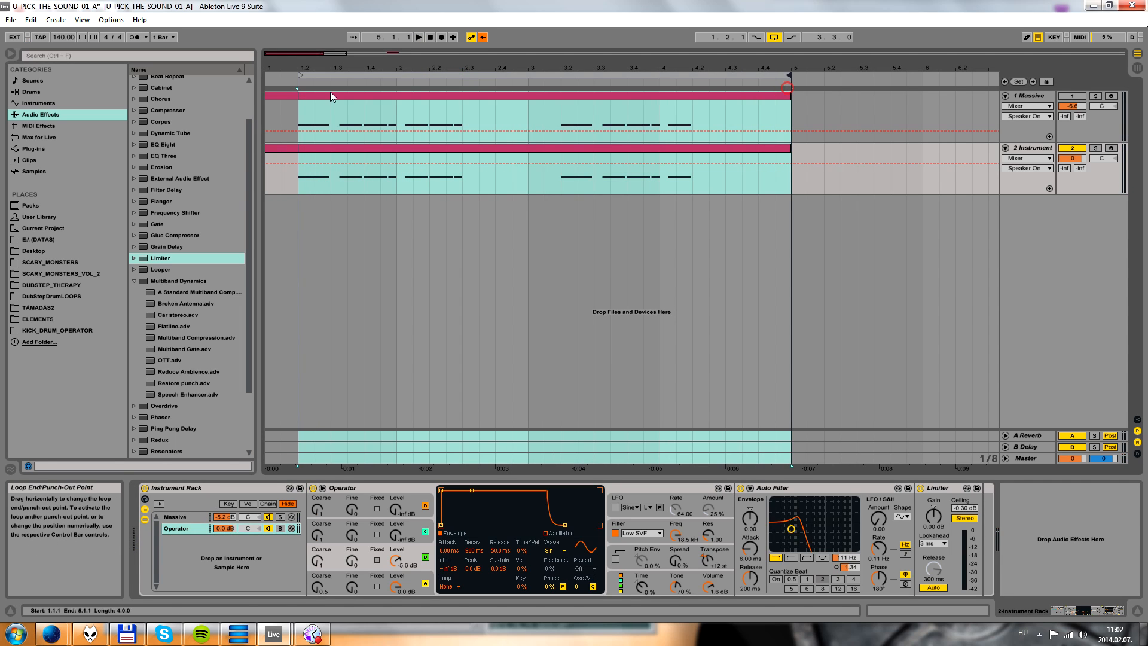
left_click_drag(300, 75, 258, 76)
key("space")
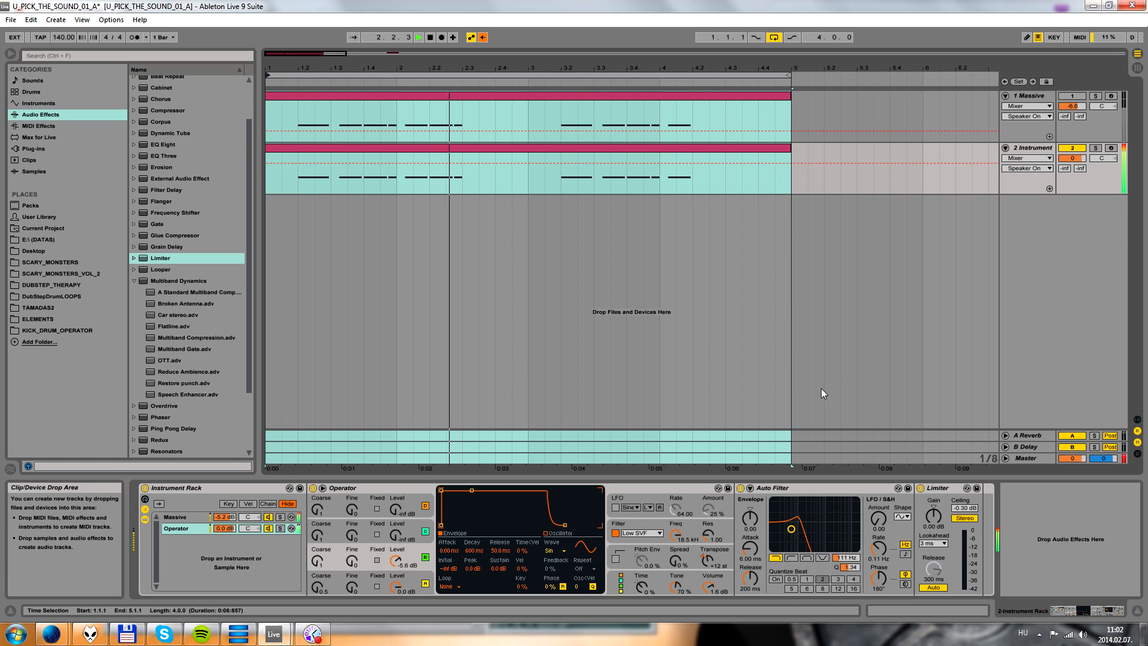
Step: Add a second Limiter after the whole Instrument Rack
scroll(185, 287, "down", 3)
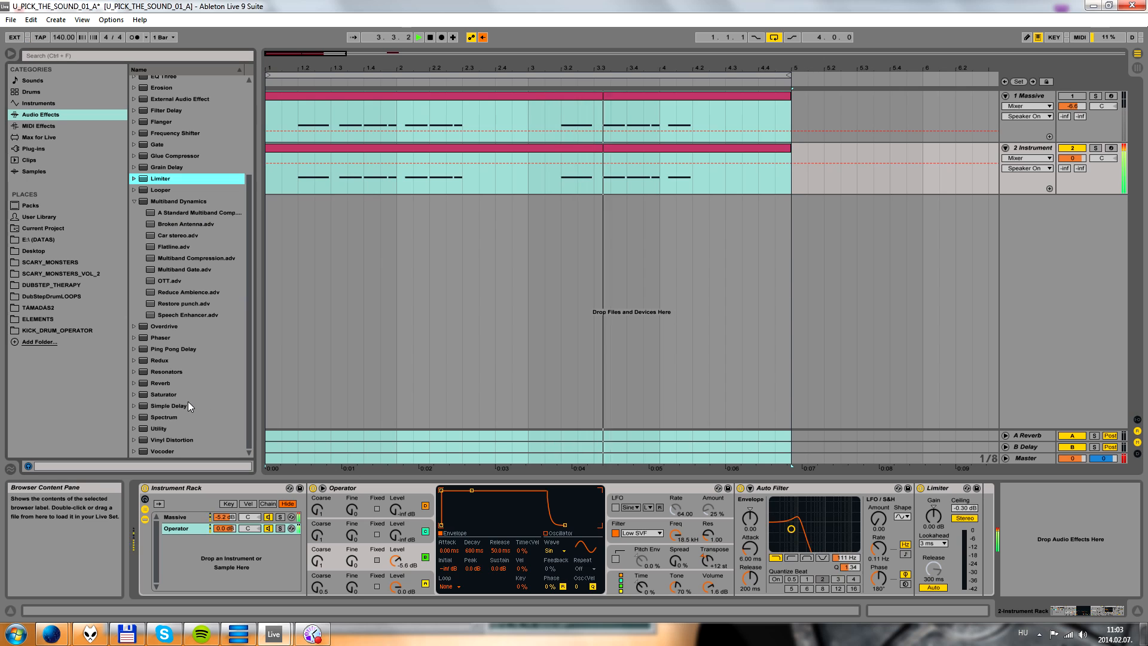
left_click_drag(159, 181, 1043, 535)
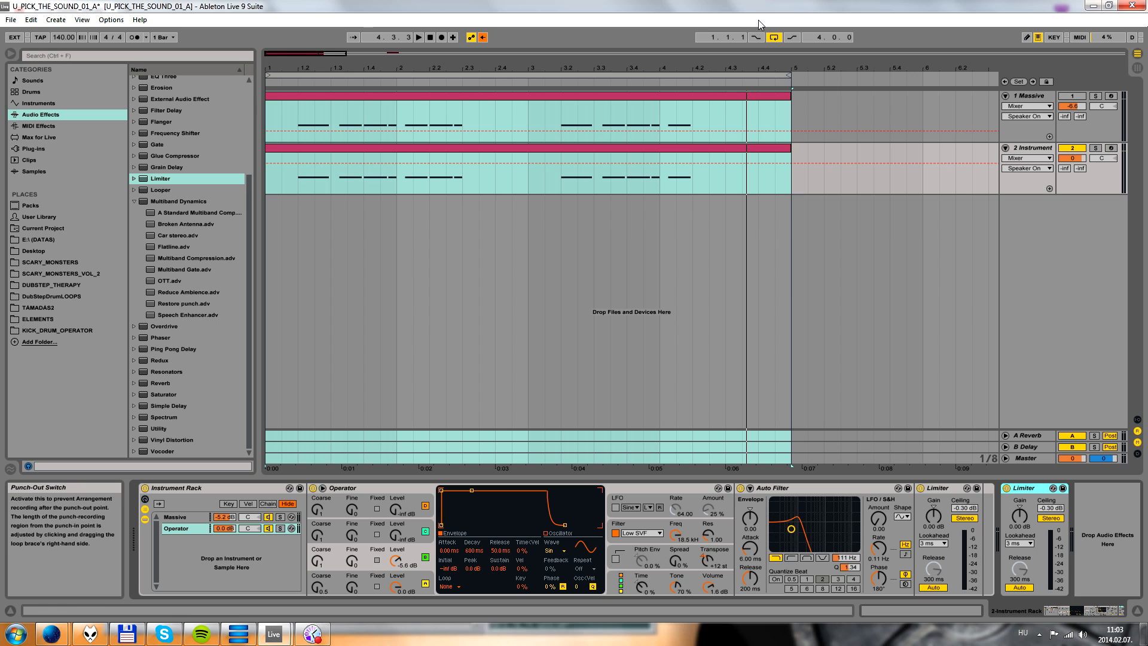
left_click_drag(447, 76, 448, 81)
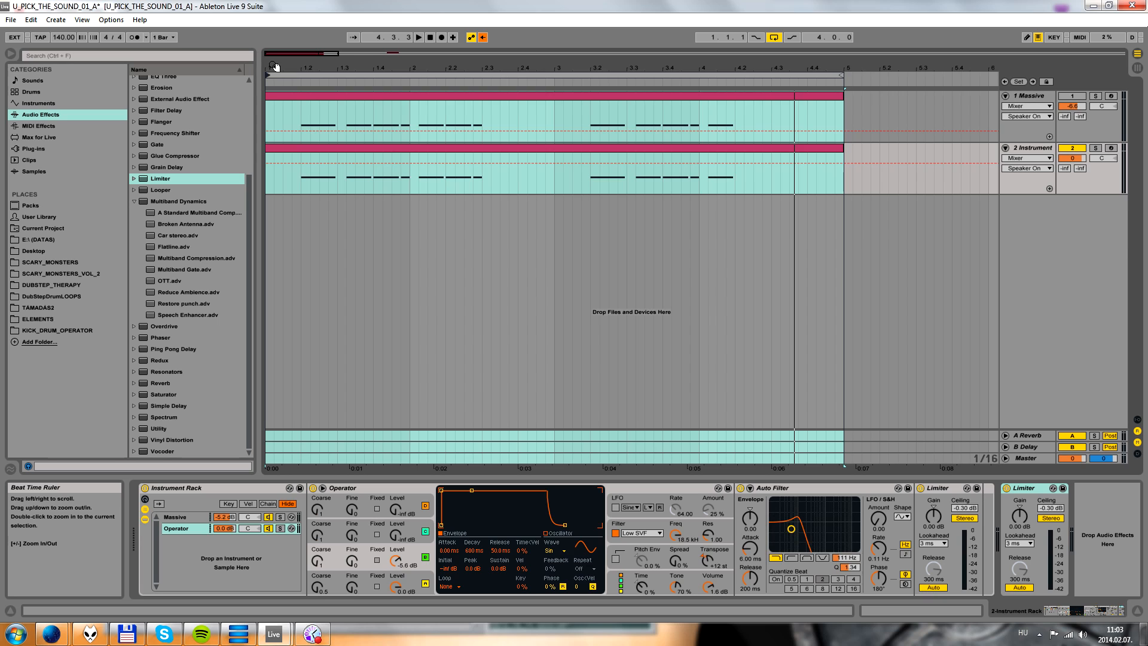
left_click_drag(276, 67, 276, 74)
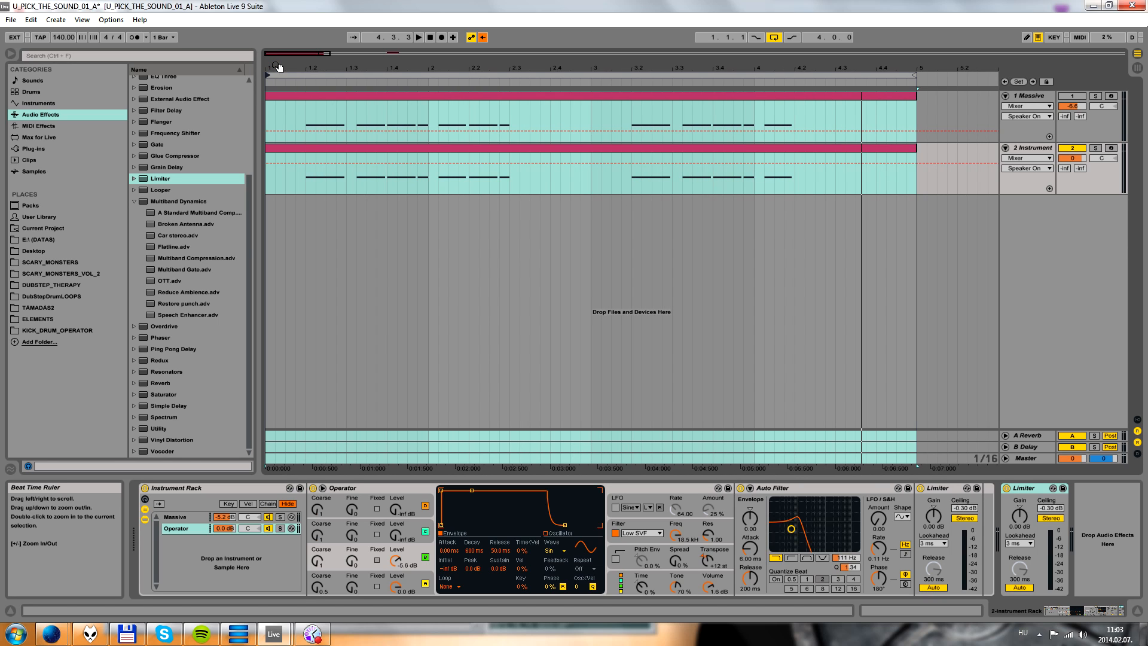